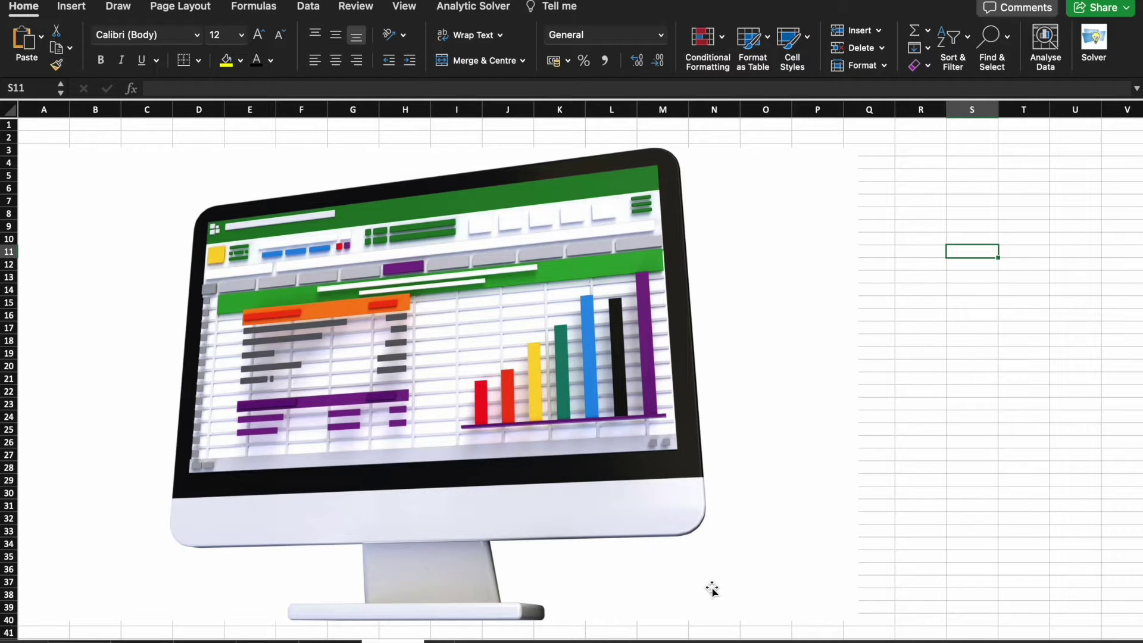
Leave the Excel sheet with the monitor illustration and bring up AutomateExcel's Template Generator page.
key("super+shift+5")
key("shift+super+5")
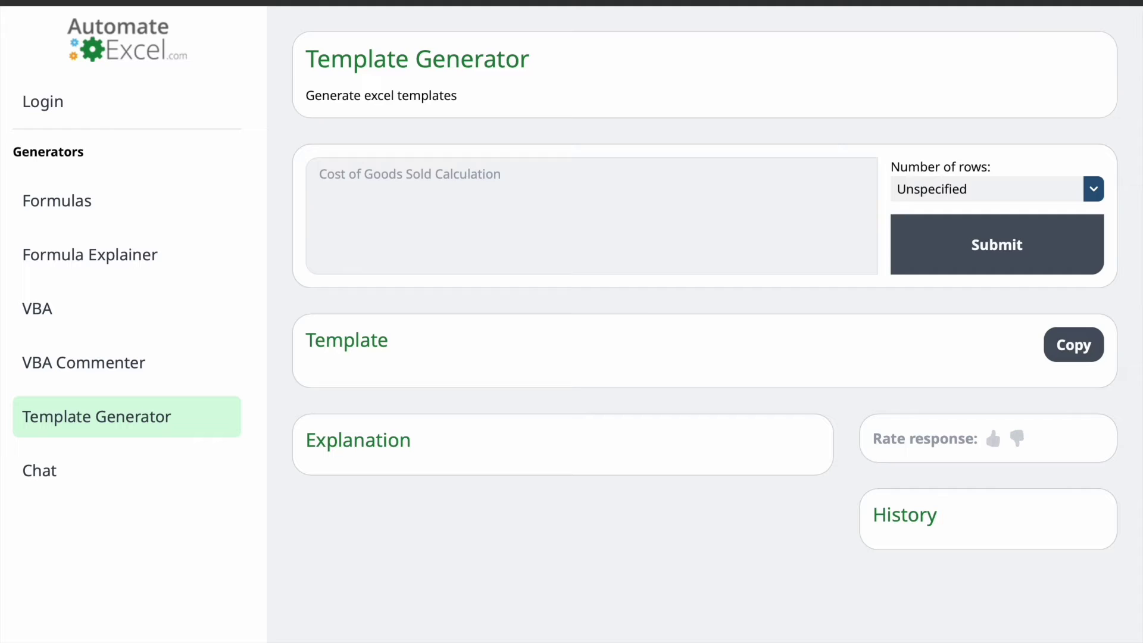
key("super+l")
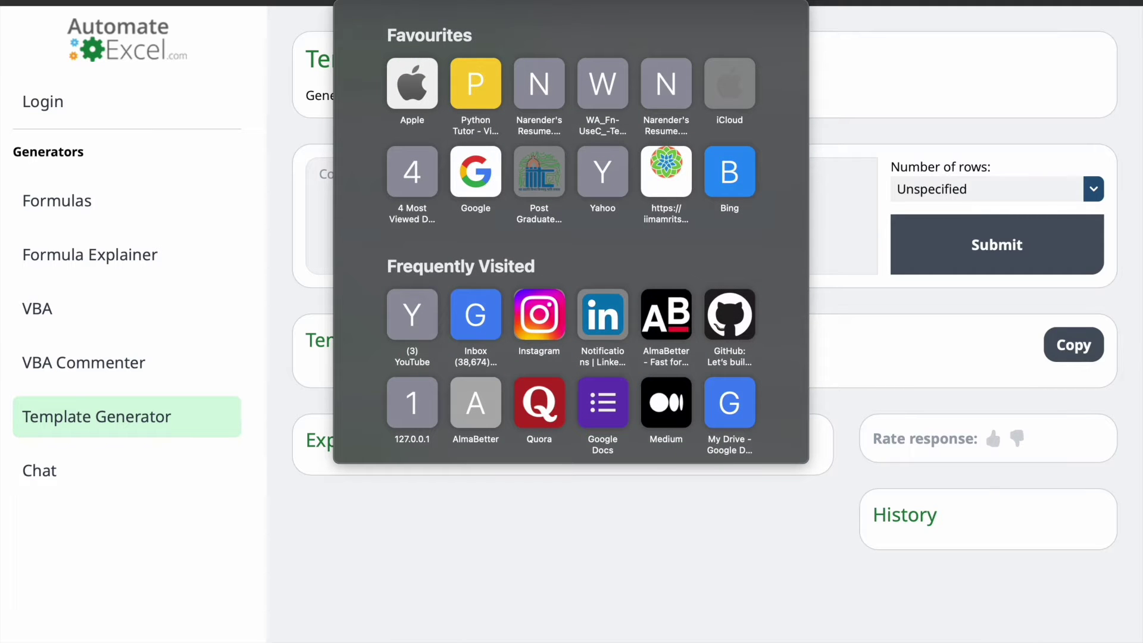
key("Escape")
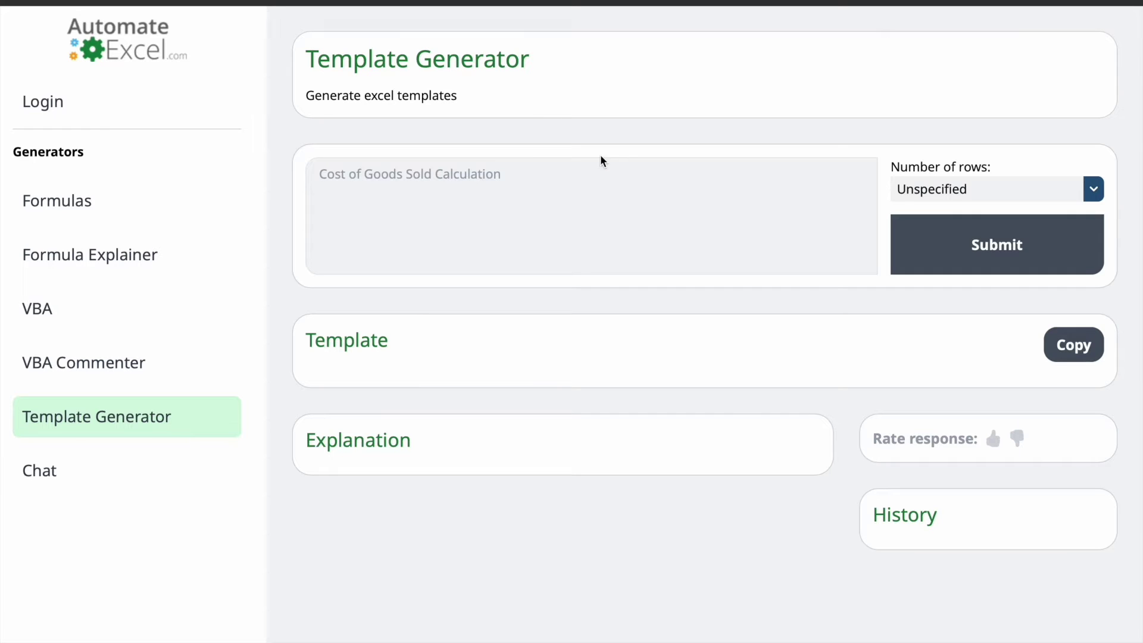
Generate a 'Daily Calories Tracker' template in the Template Generator.
left_click(587, 211)
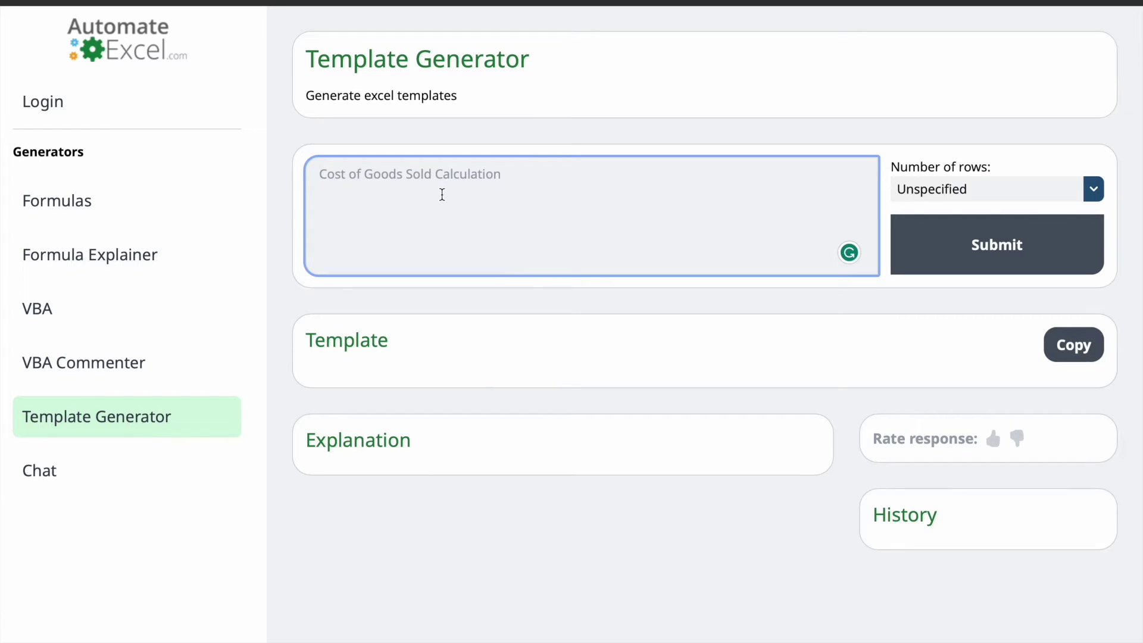
type("Daily Calories")
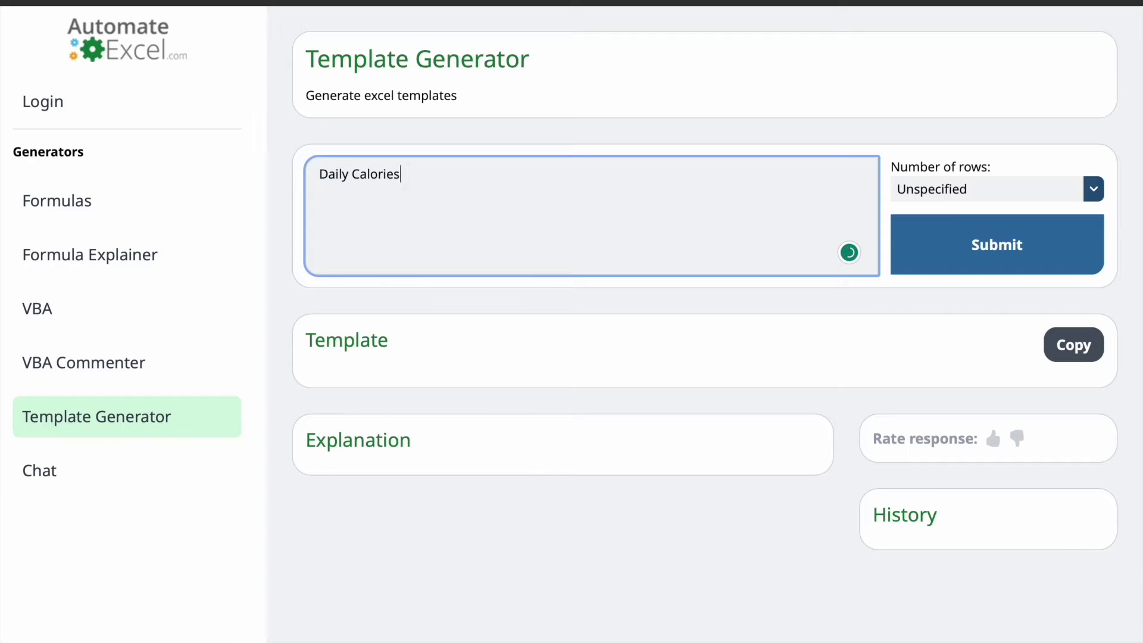
type(" Tracker")
left_click(974, 248)
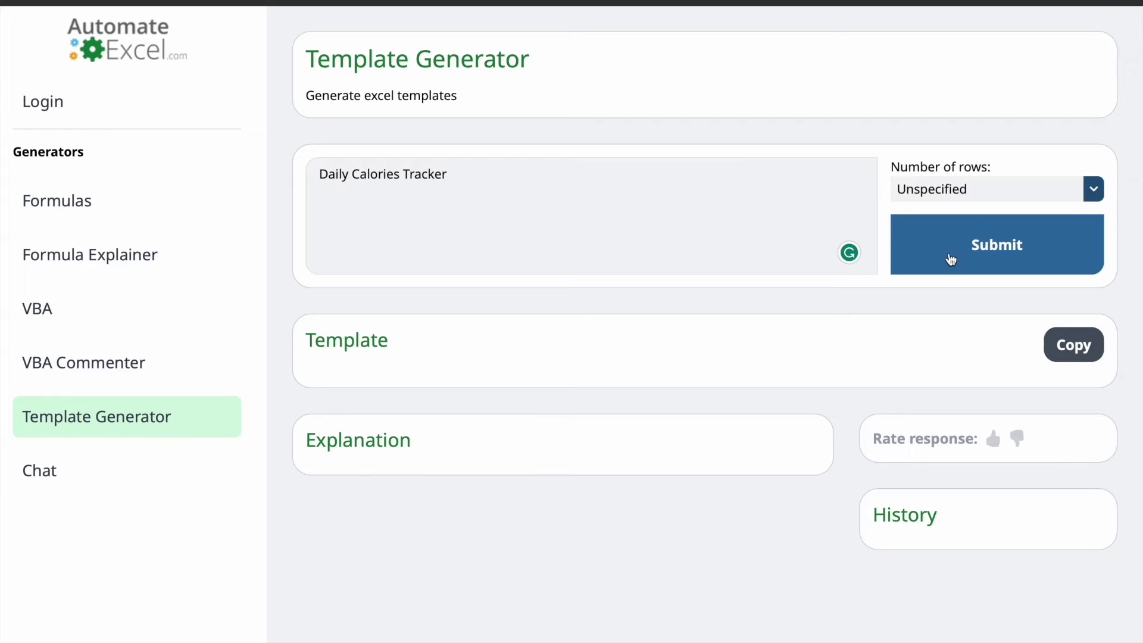
left_click(974, 261)
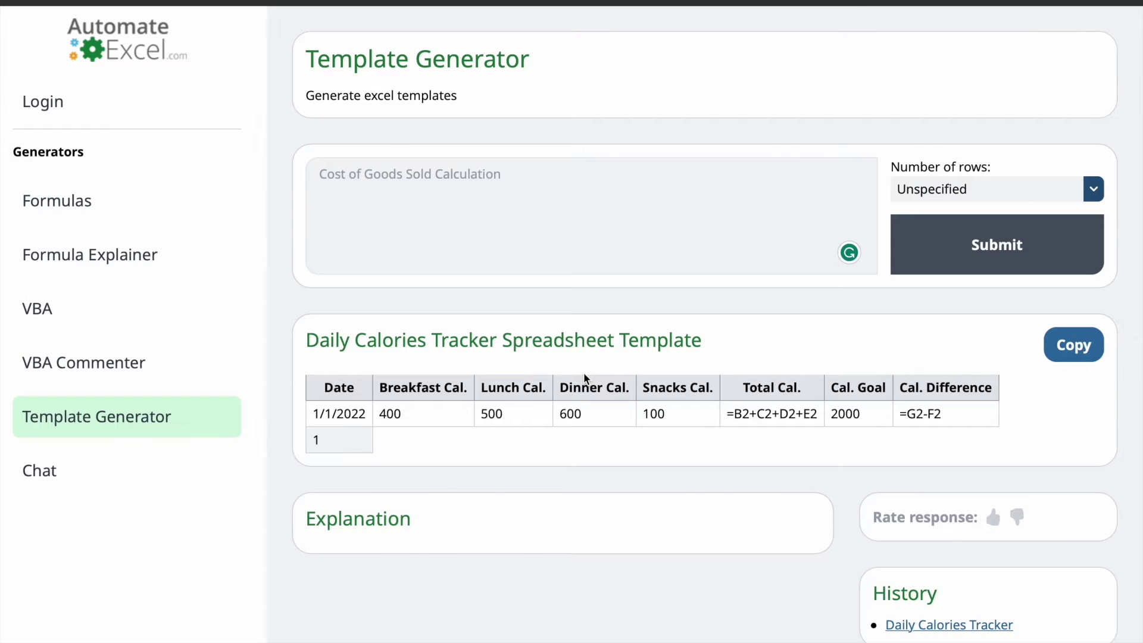
Review the generated calorie table and its explanation, then copy the template.
scroll(307, 93, "down", 4)
left_click_drag(307, 92, 989, 200)
left_click(1026, 171)
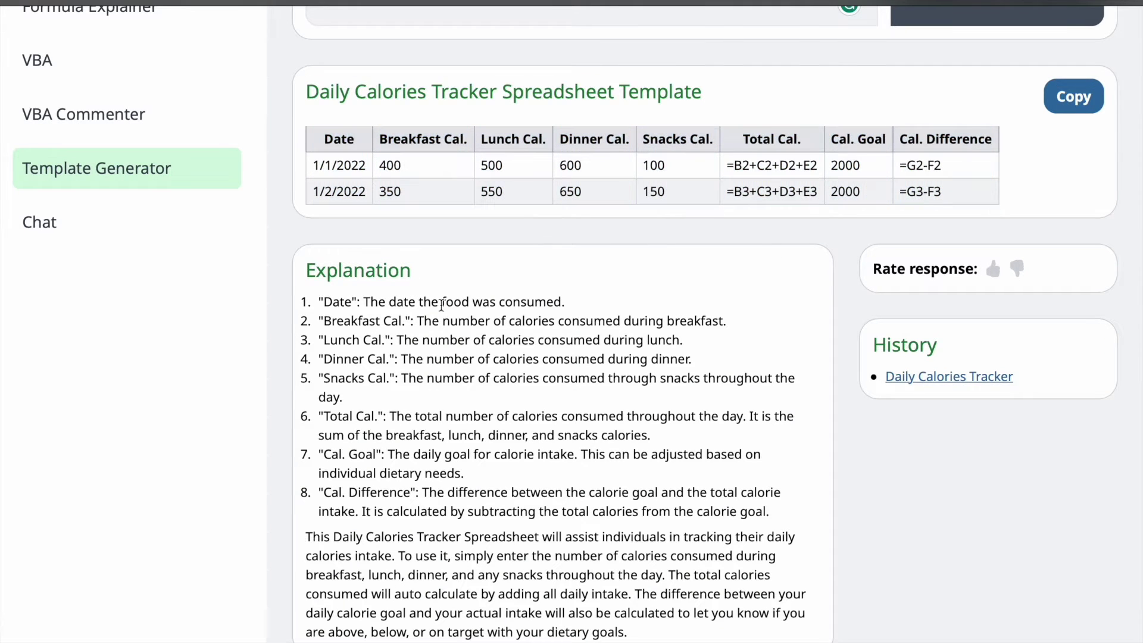
left_click_drag(310, 270, 799, 630)
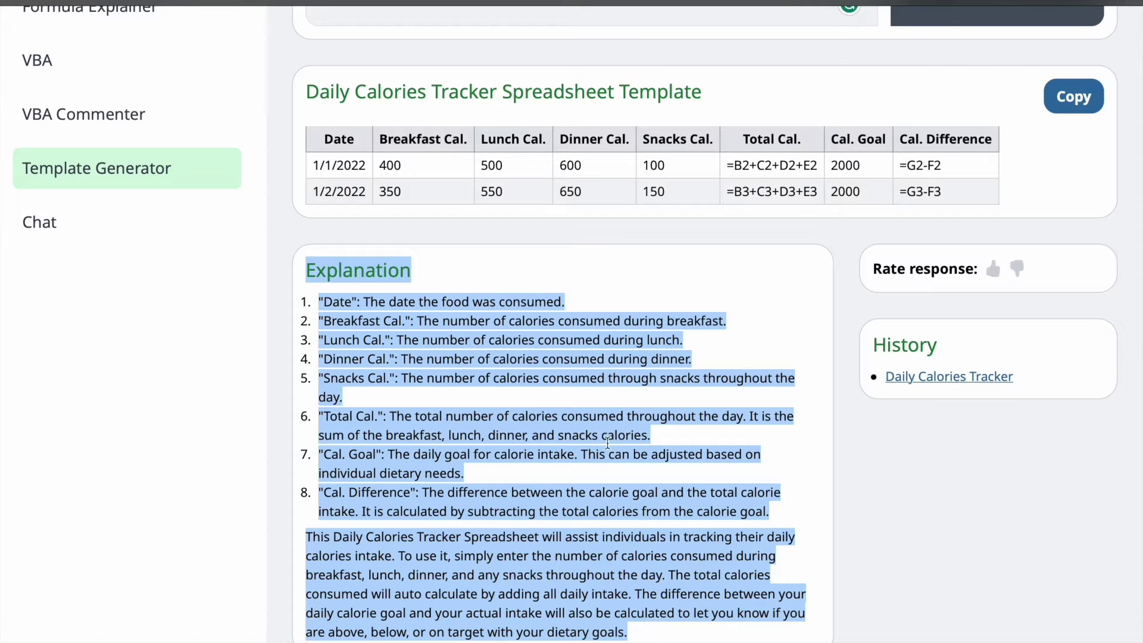
left_click(633, 279)
scroll(633, 279, "up", 2)
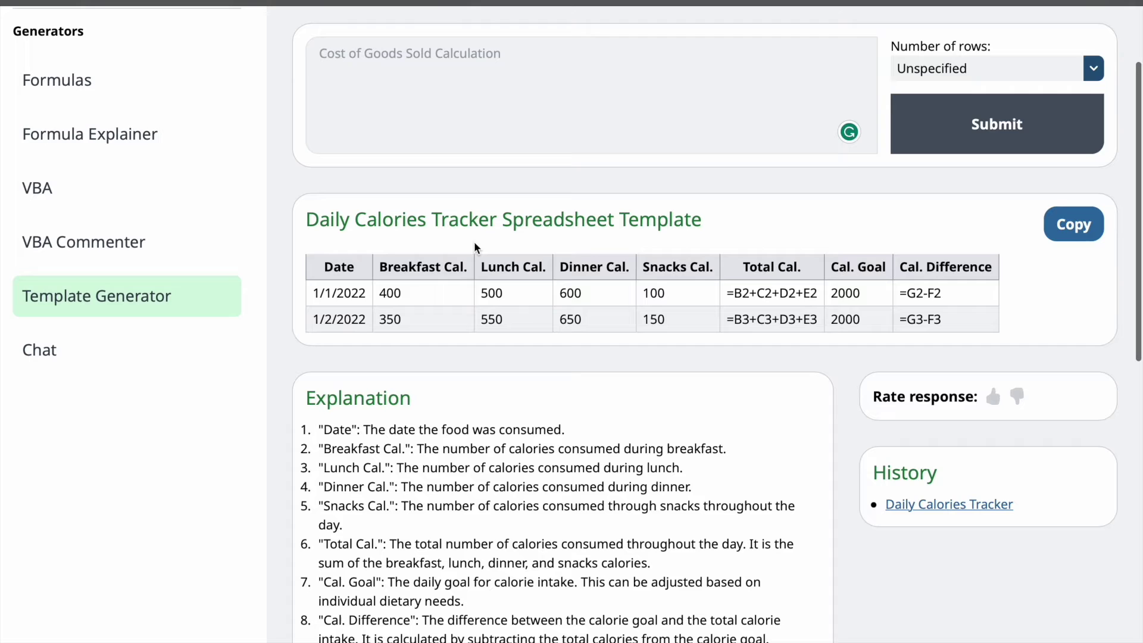
left_click(1078, 236)
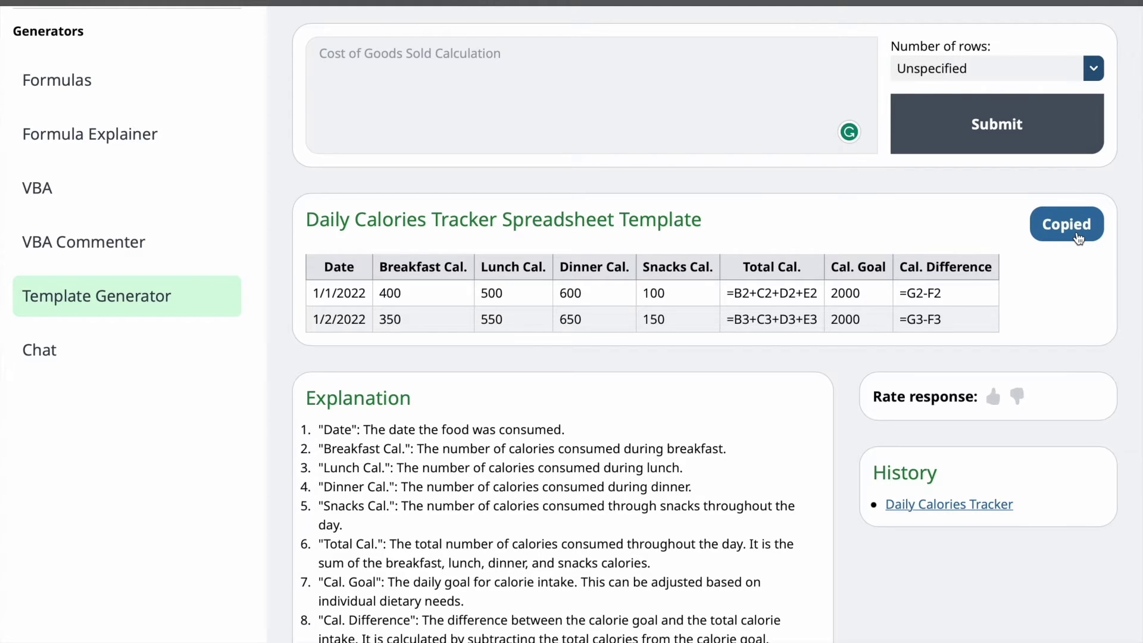
In Excel, check the pasted Date header and breakfast, lunch, dinner and snack calories.
key("ctrl+Left")
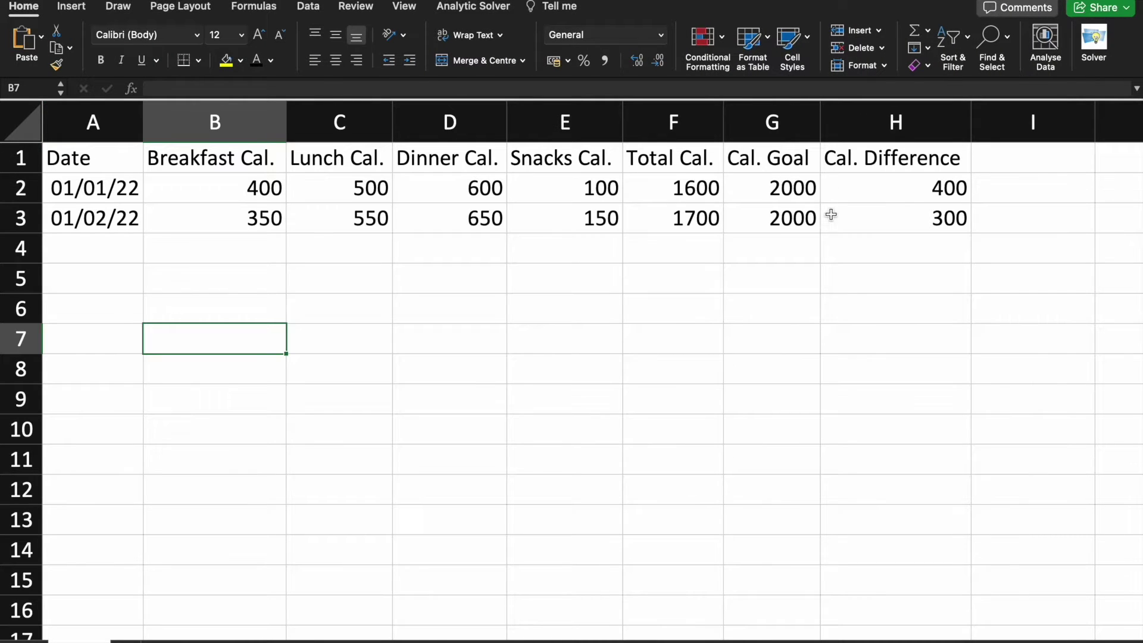
left_click(101, 158)
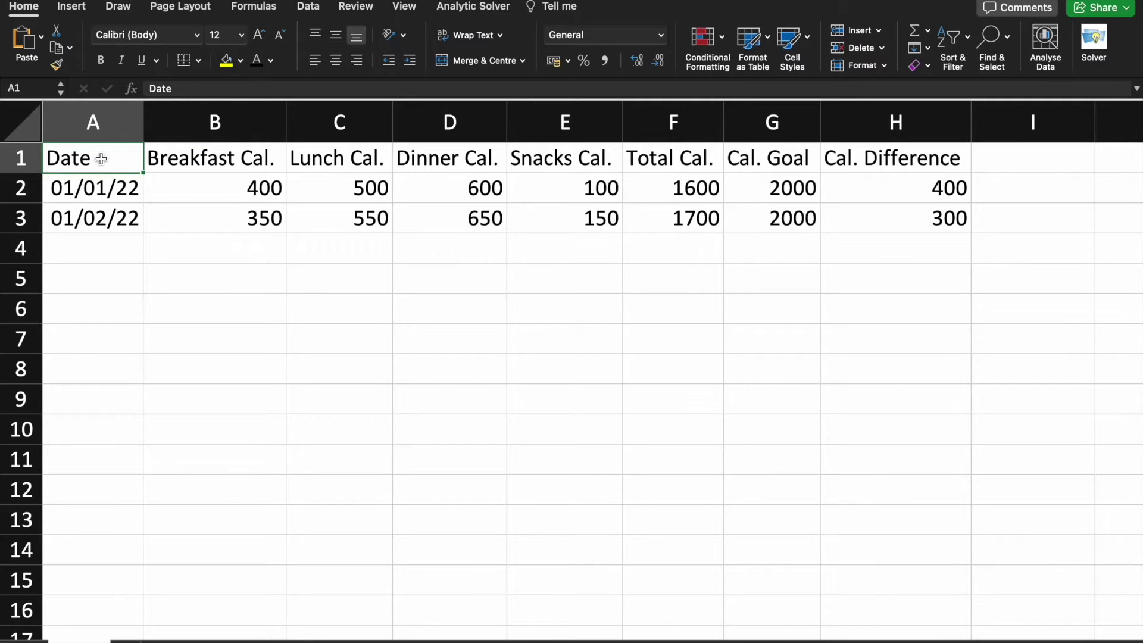
left_click(258, 187)
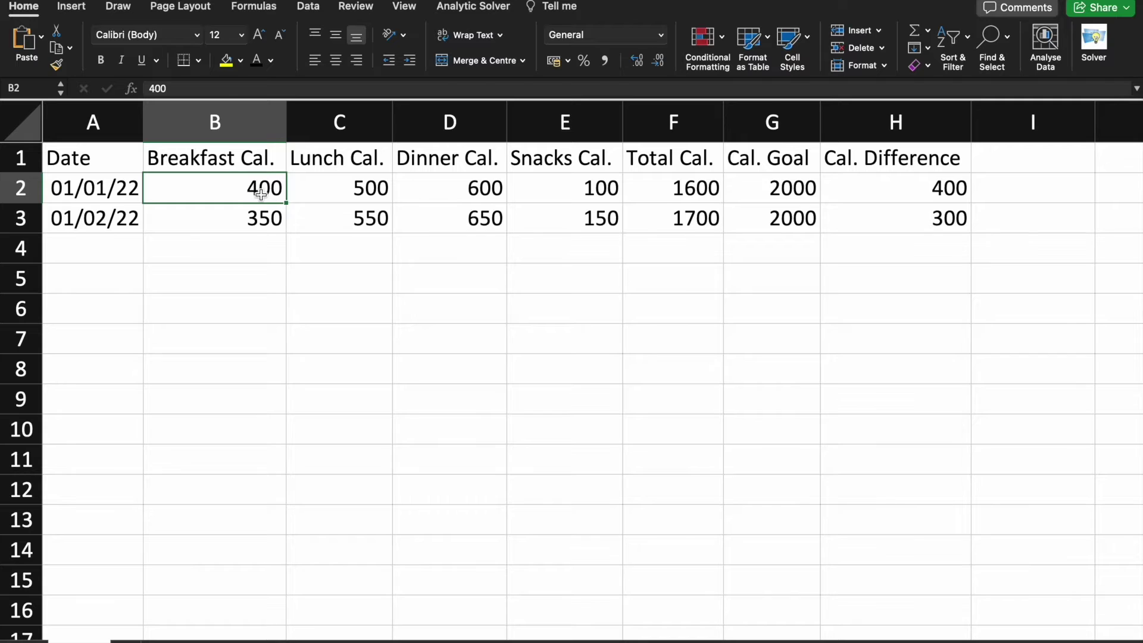
left_click(324, 191)
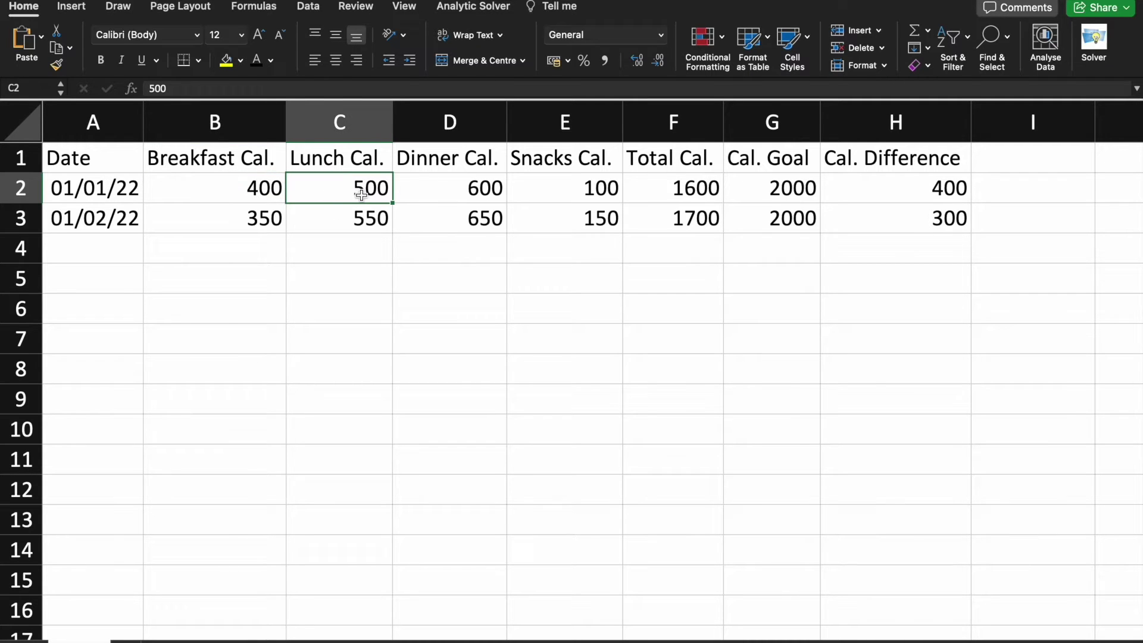
left_click(470, 195)
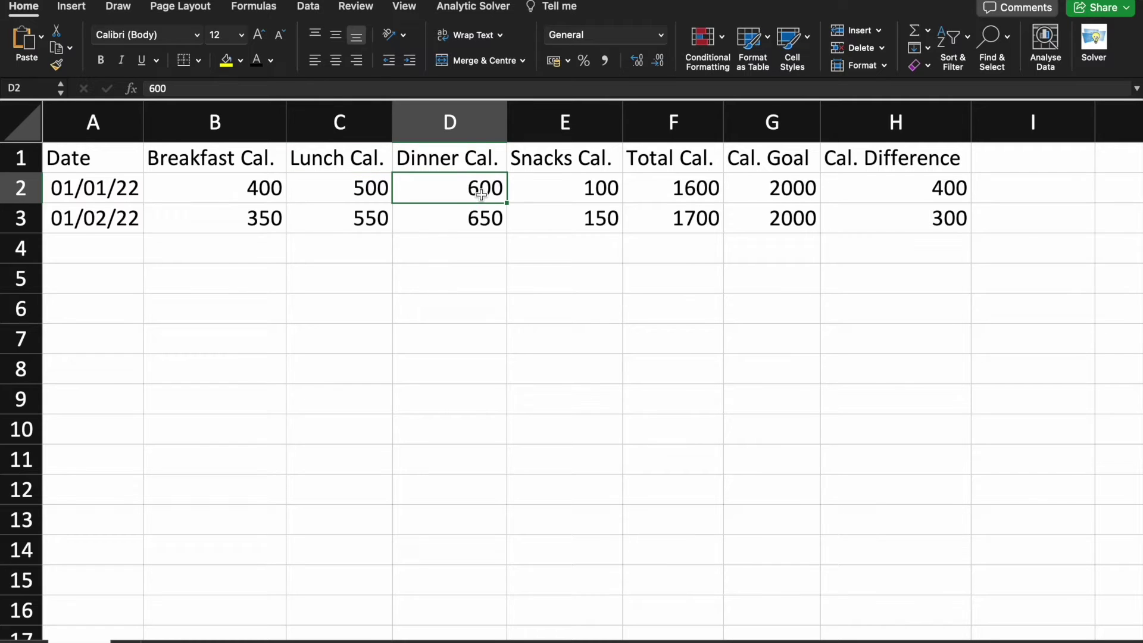
left_click(576, 189)
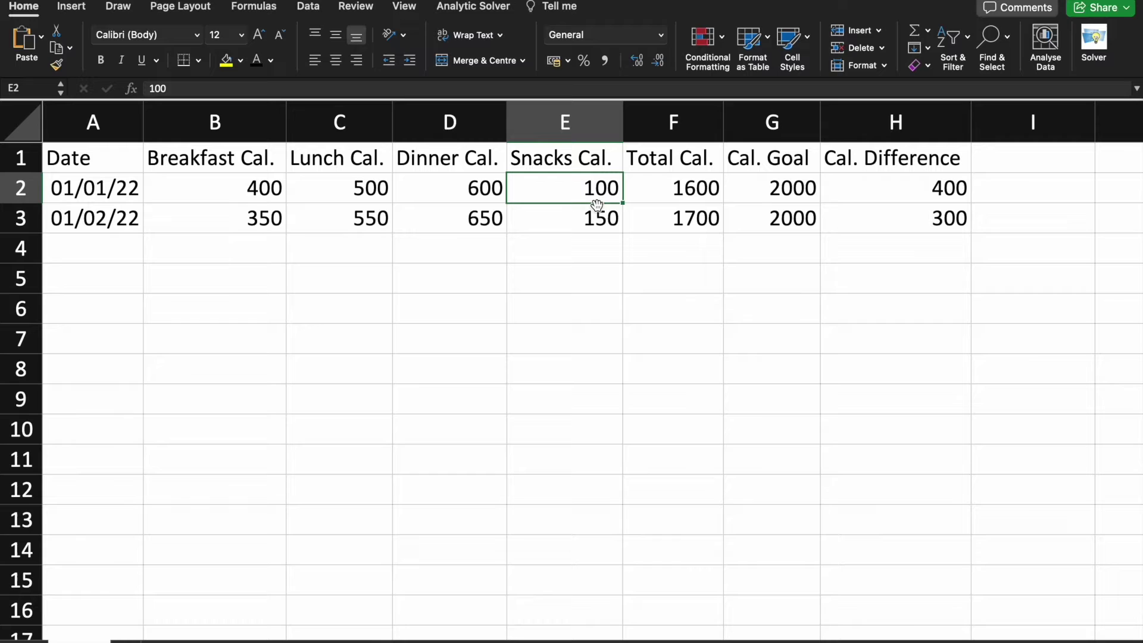
Check the total, calorie goal and =G2-F2 difference formula, then go to the blank second sheet.
left_click(677, 191)
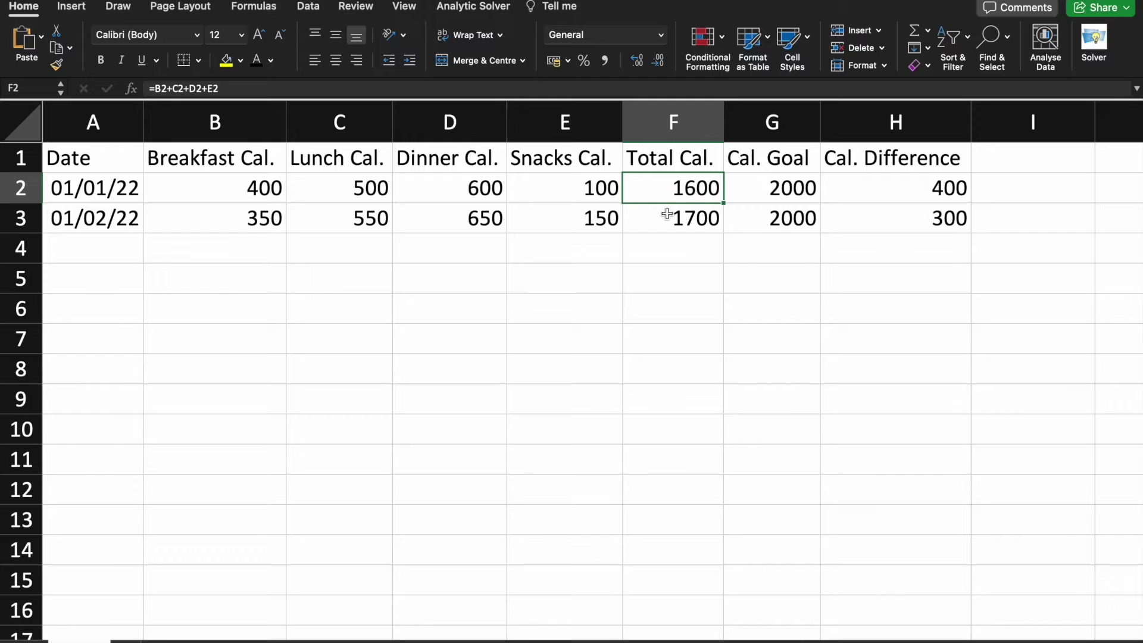
left_click(759, 188)
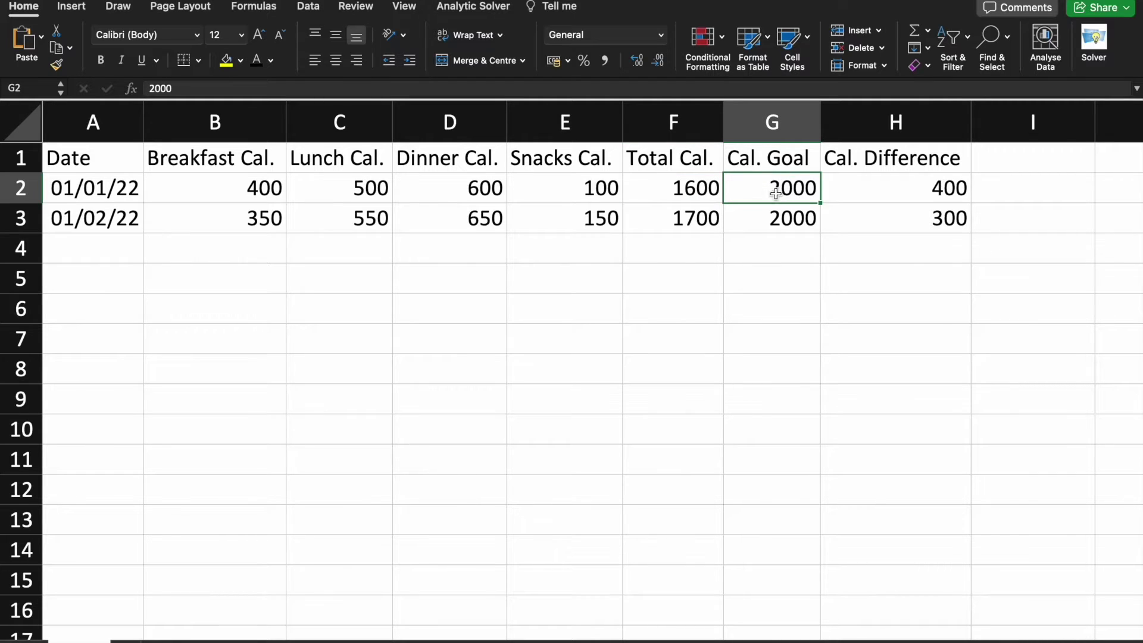
left_click(873, 188)
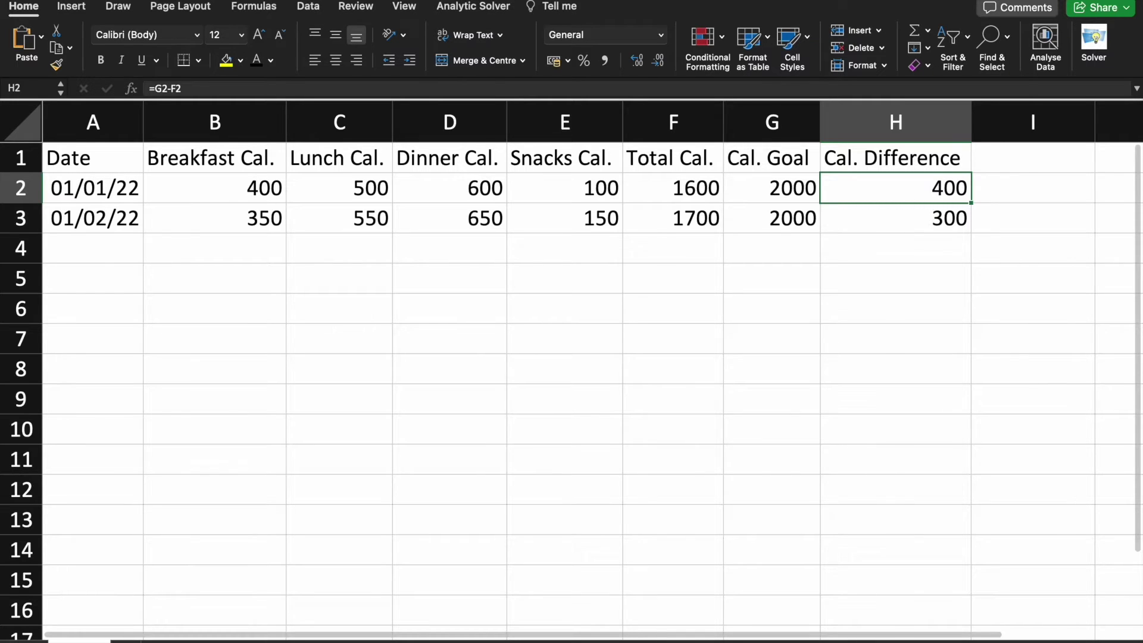
key("ctrl+Page_Down")
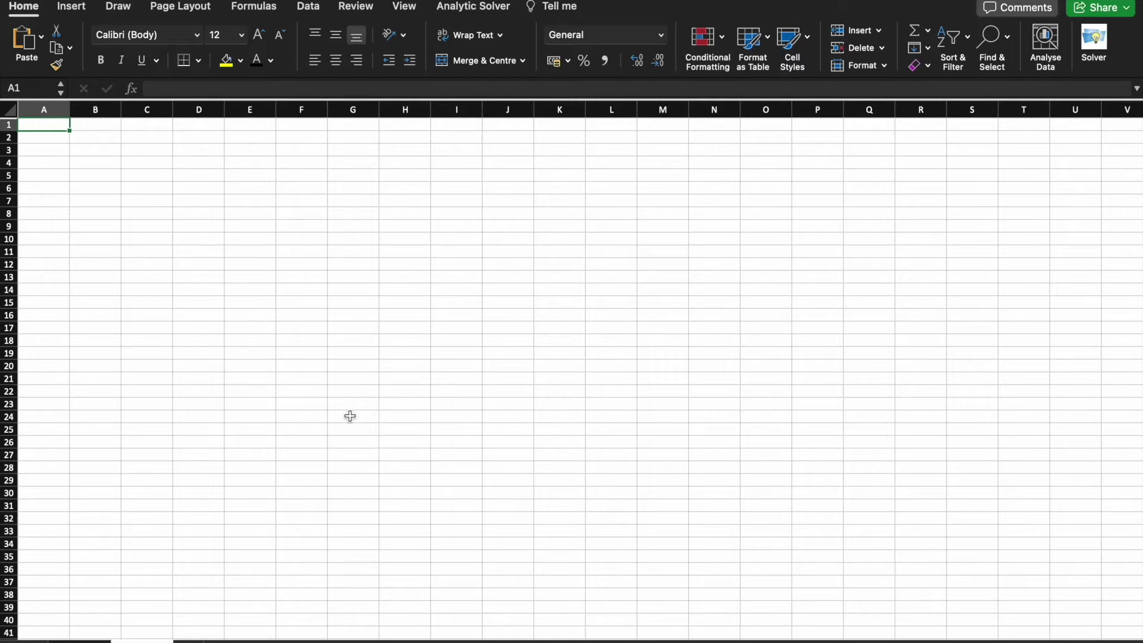
Generate a 'Daily Steps Tracker' template in the Template Generator.
key("ctrl+Right")
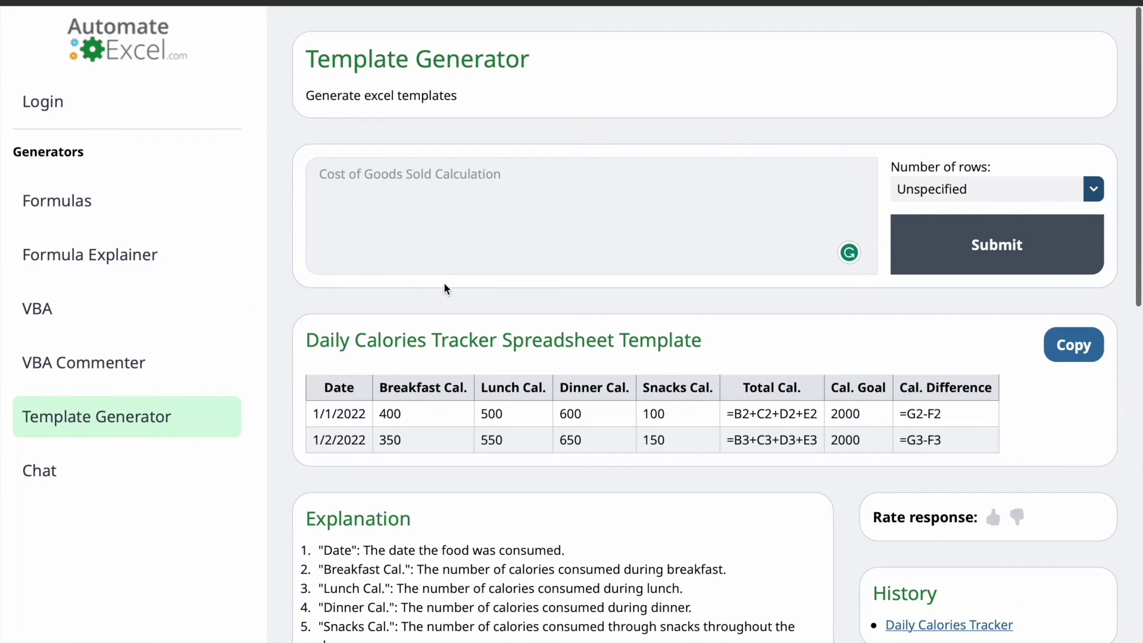
left_click(465, 175)
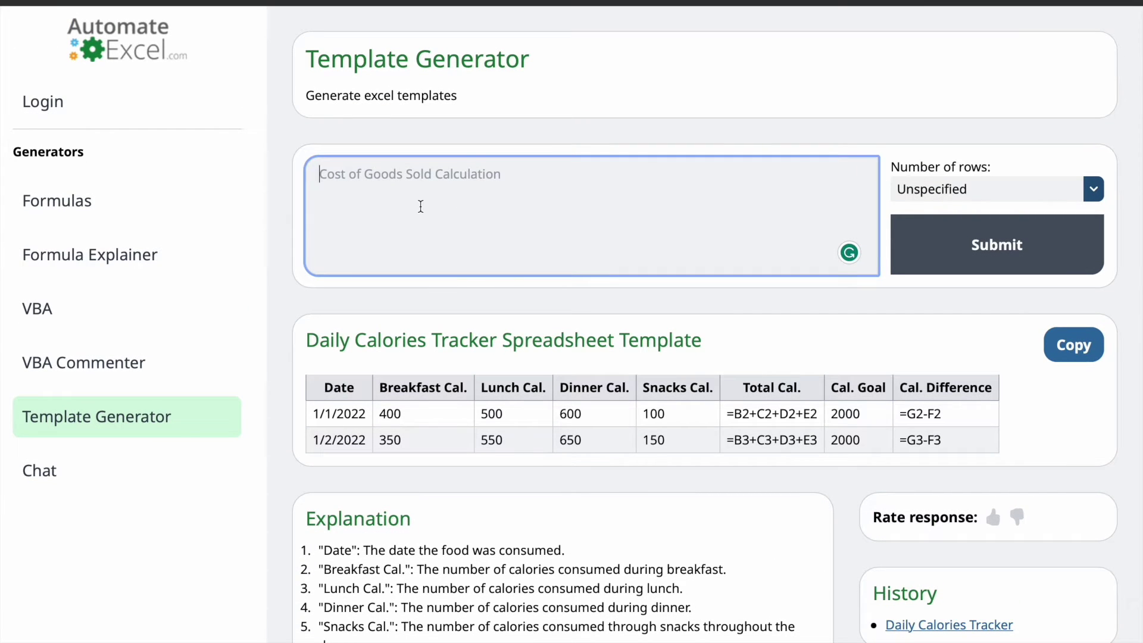
type("Daily Steps Tra")
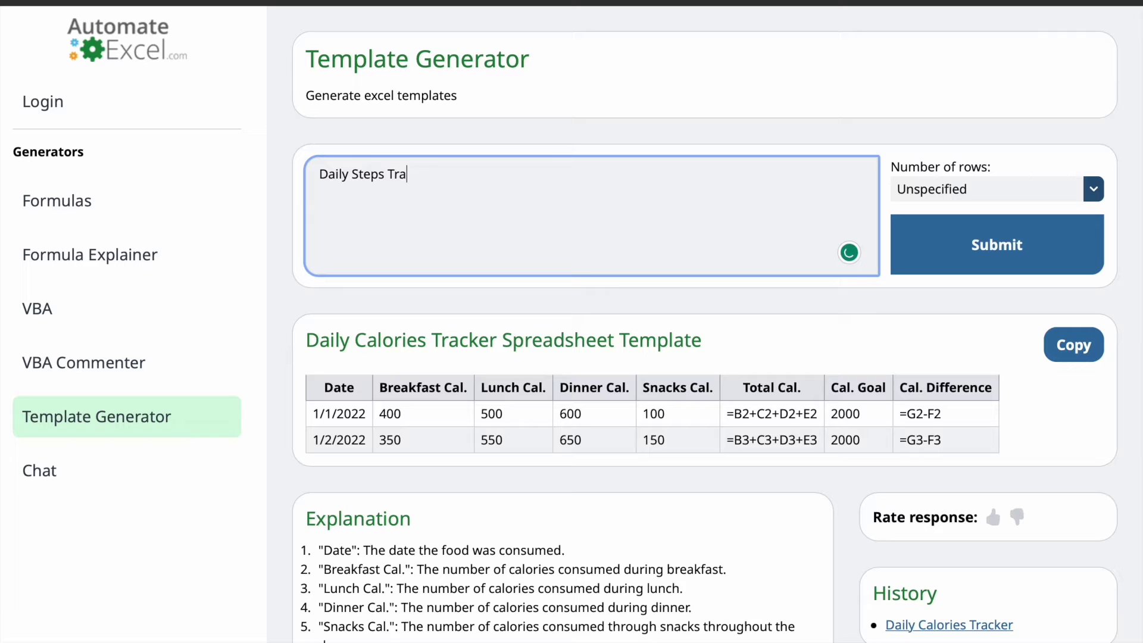
type("cker")
left_click(948, 245)
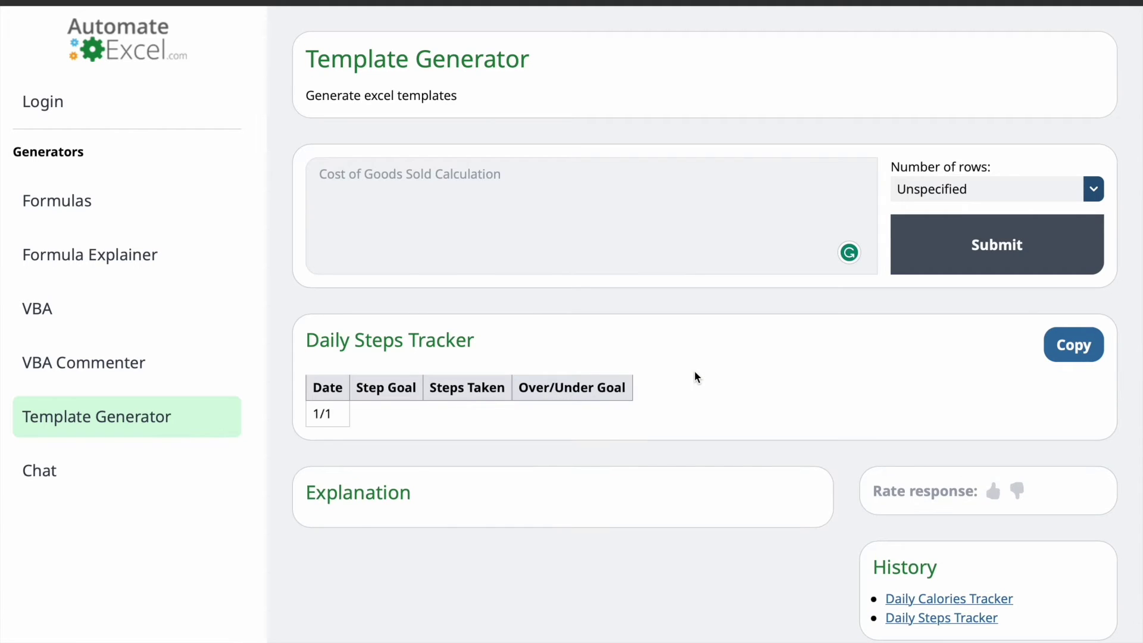
Review the generated steps table and explanation, then copy the template.
scroll(366, 207, "down", 3)
left_click_drag(306, 168, 613, 298)
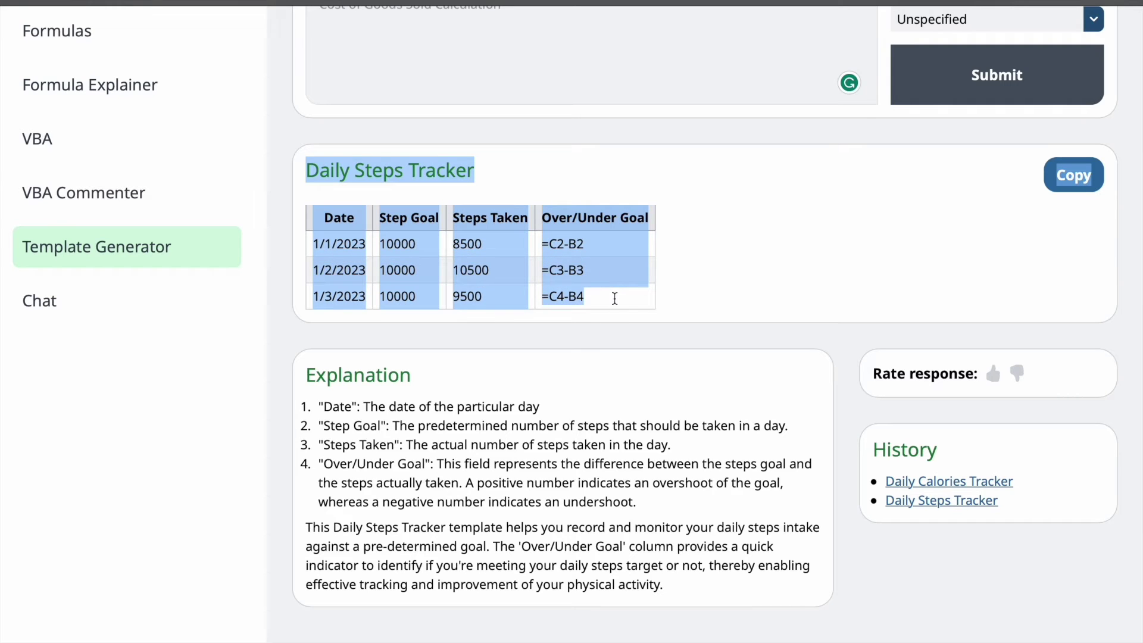
left_click_drag(306, 370, 679, 587)
left_click(822, 268)
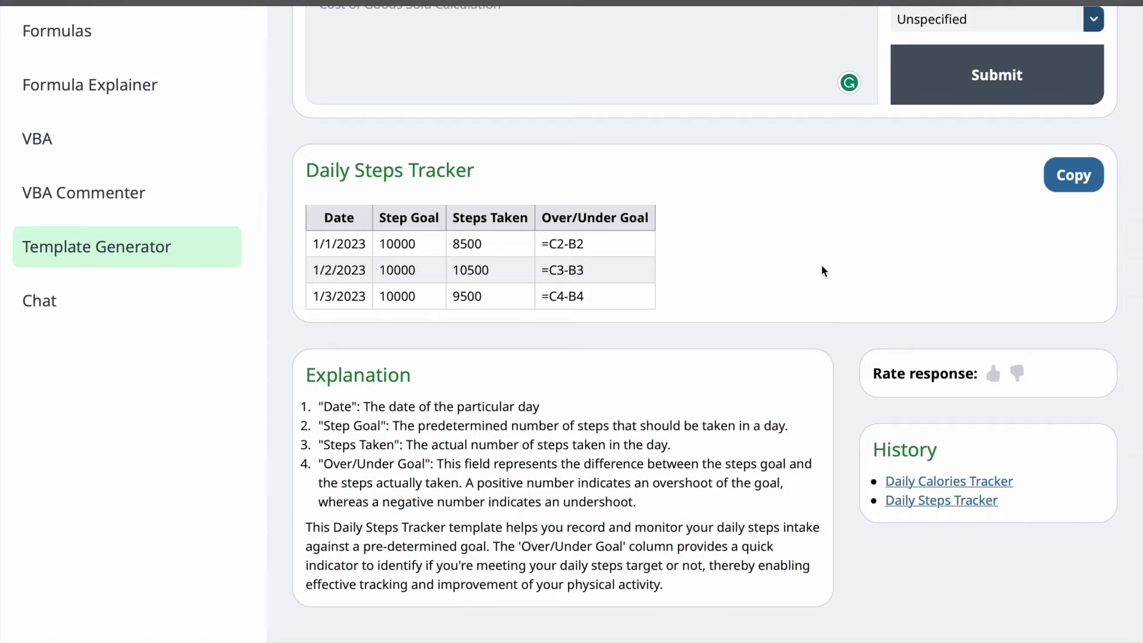
left_click(1075, 180)
Paste the Daily Steps Tracker into A1 of the Excel sheet.
key("ctrl+Left")
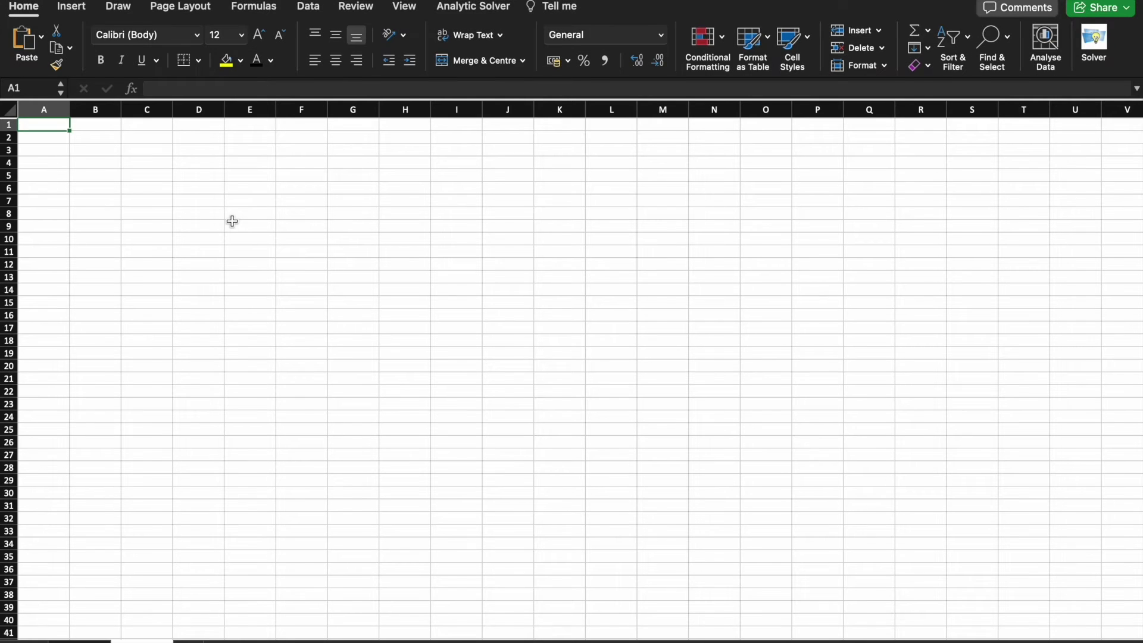
key("super+v")
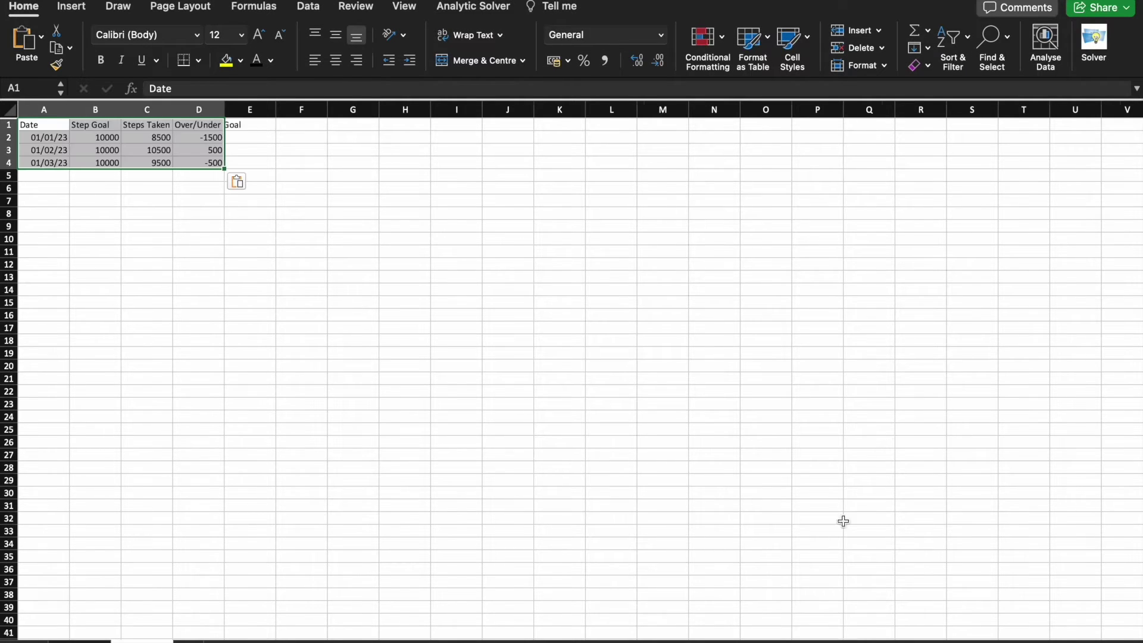
scroll(842, 520, "up", 5)
Check the first two days' step goals, steps taken and =C2-B2 Over/Under Goal formulas.
left_click(179, 195)
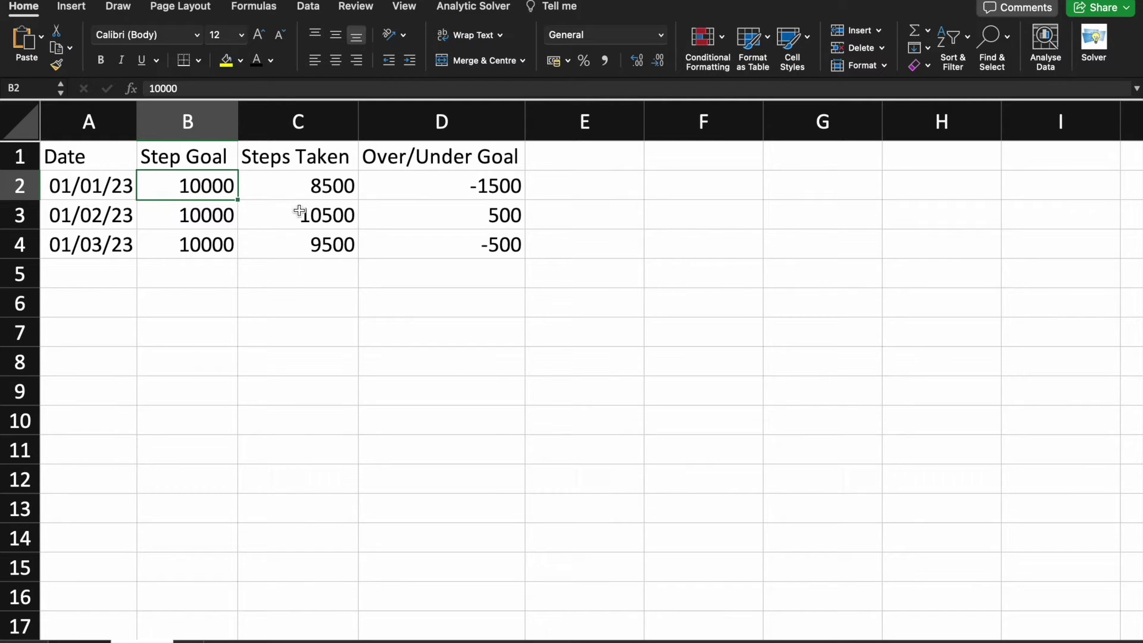
left_click(305, 192)
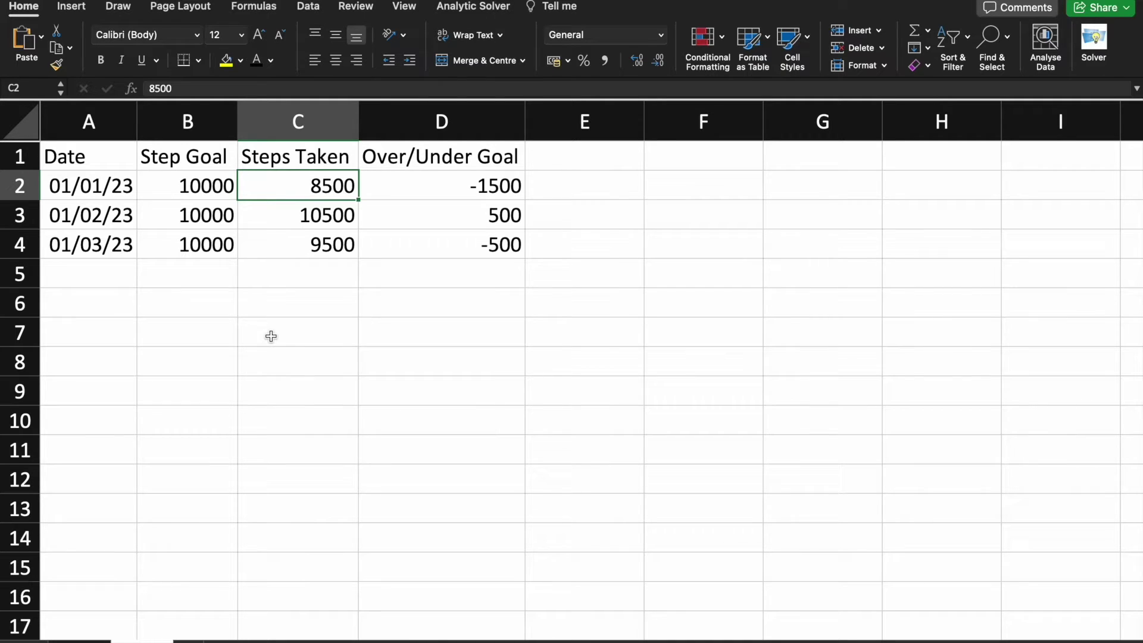
left_click(418, 189)
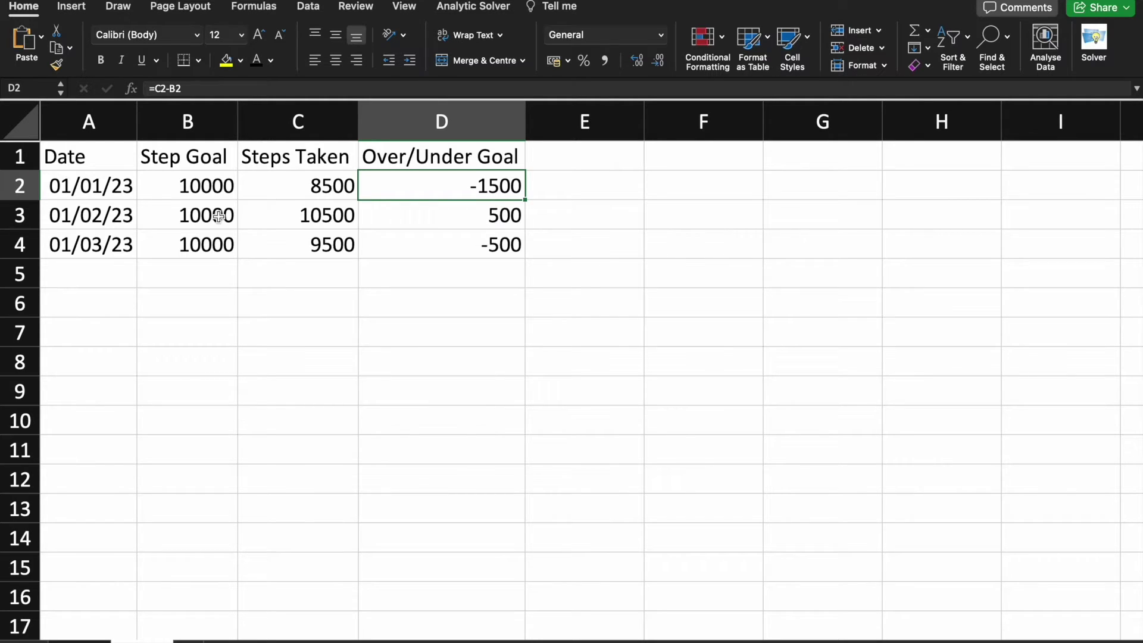
left_click(199, 214)
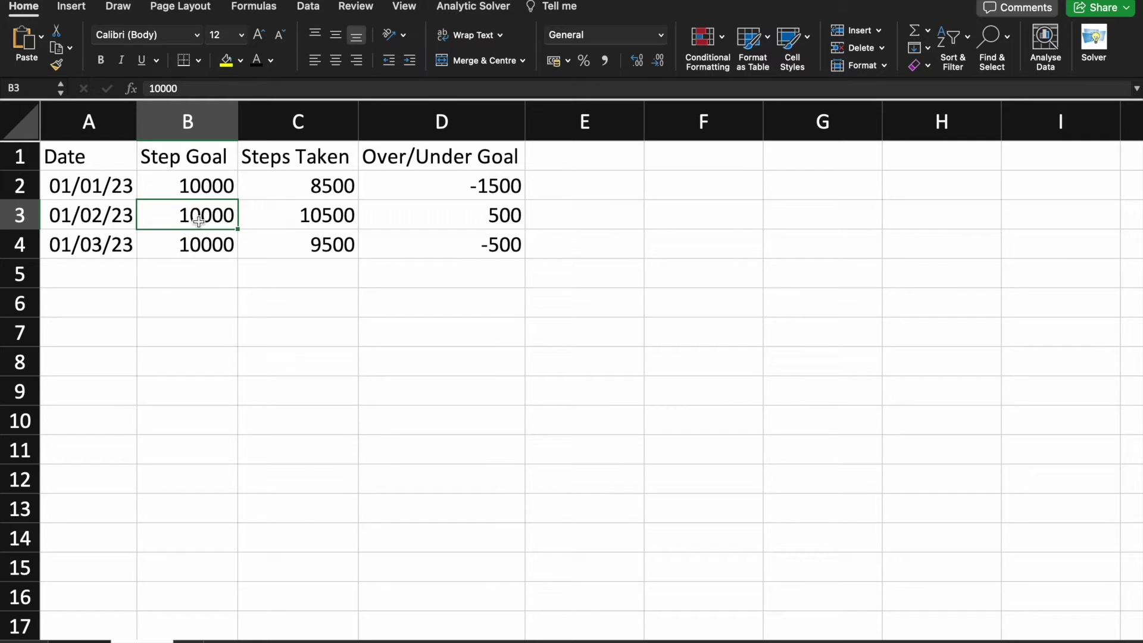
left_click(293, 219)
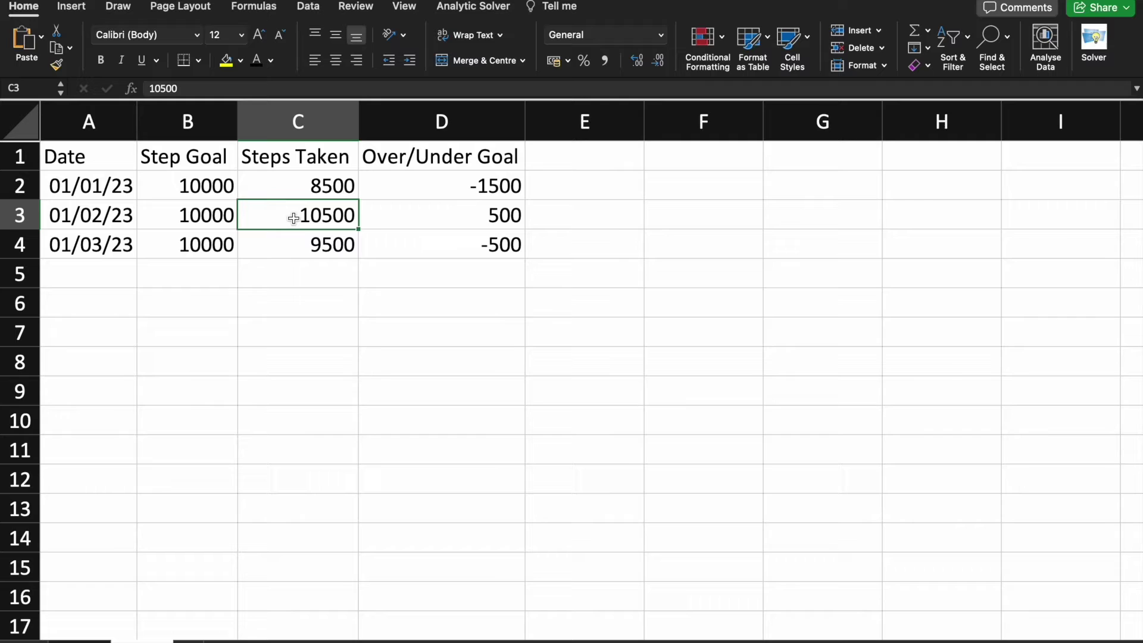
left_click(434, 215)
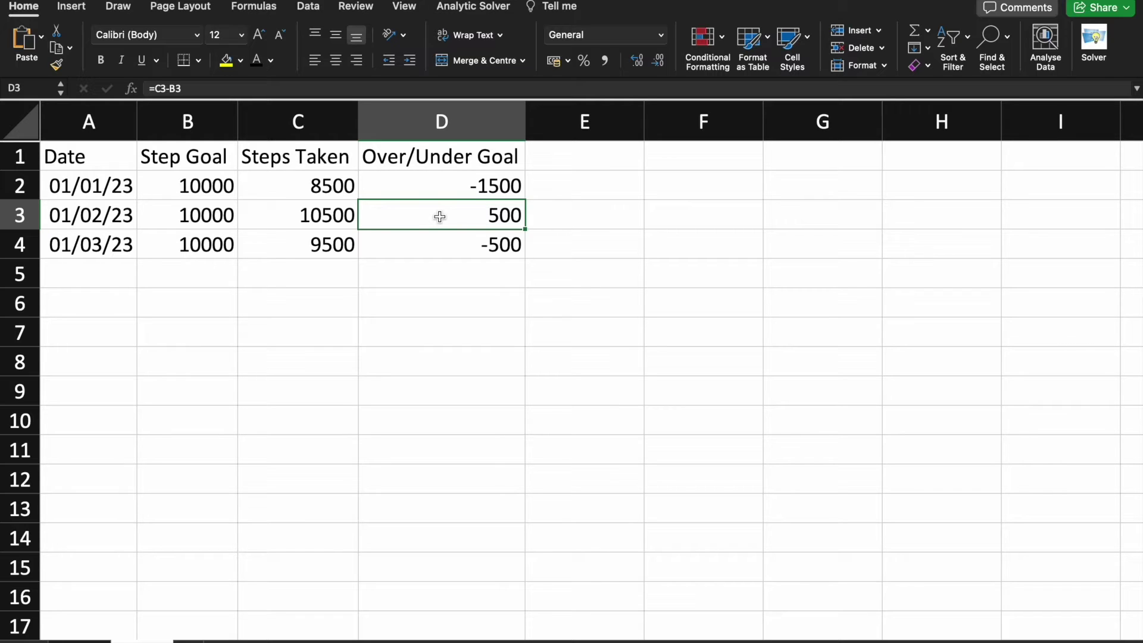
Switch to the next empty sheet tab for the next template.
left_click(187, 637)
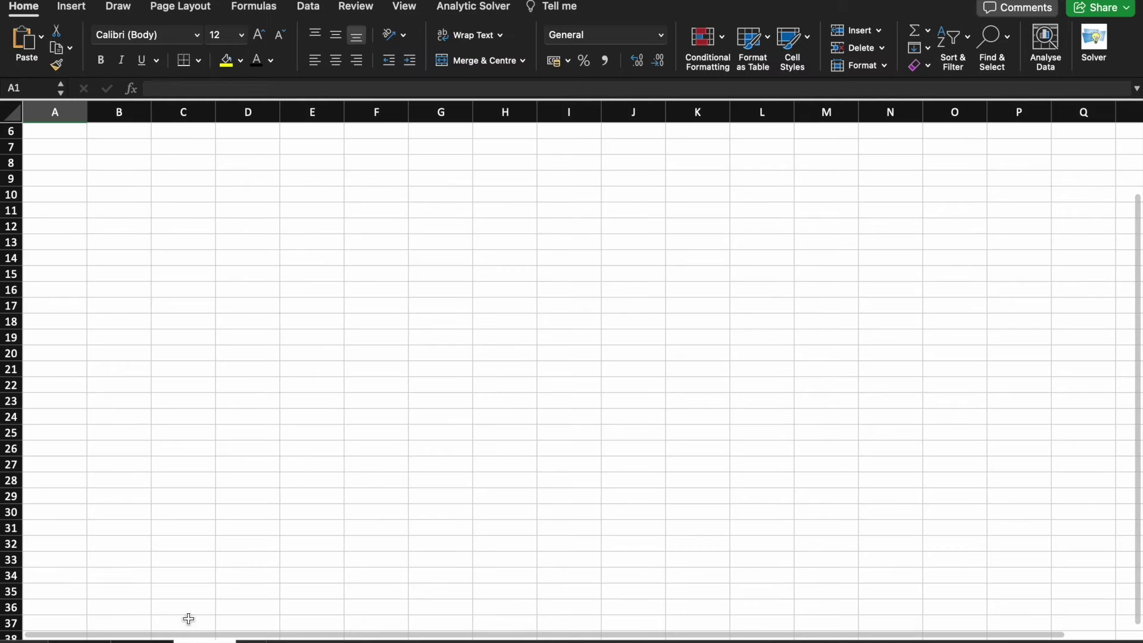
scroll(165, 235, "down", 3)
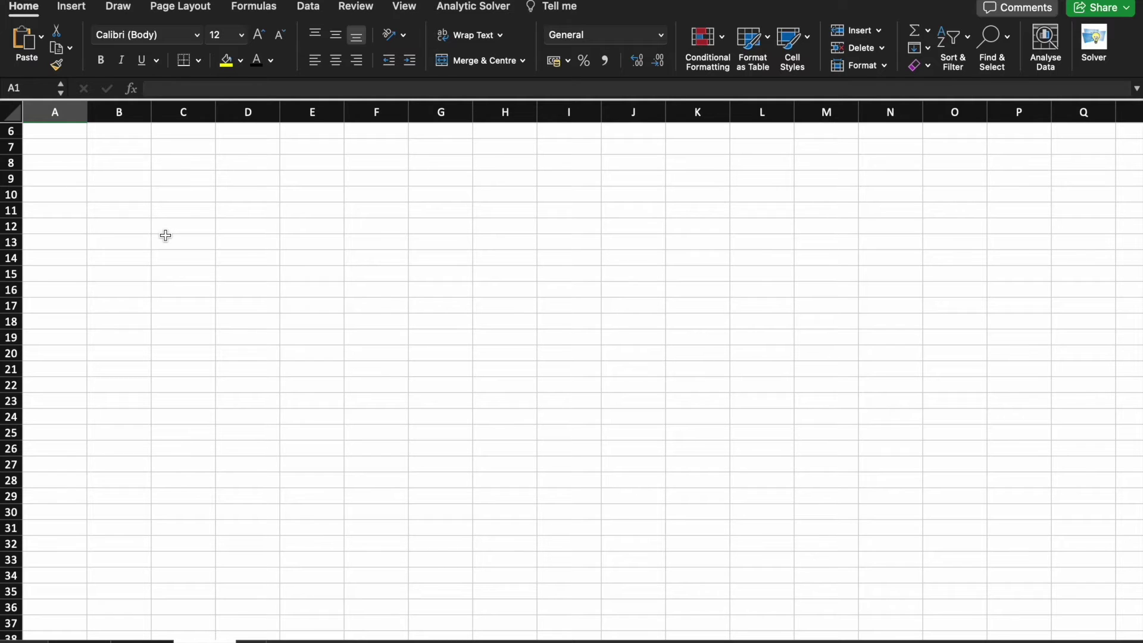
Request a 'Monthly Budget and Expenses Tracker' template in the Template Generator.
key("ctrl+Right")
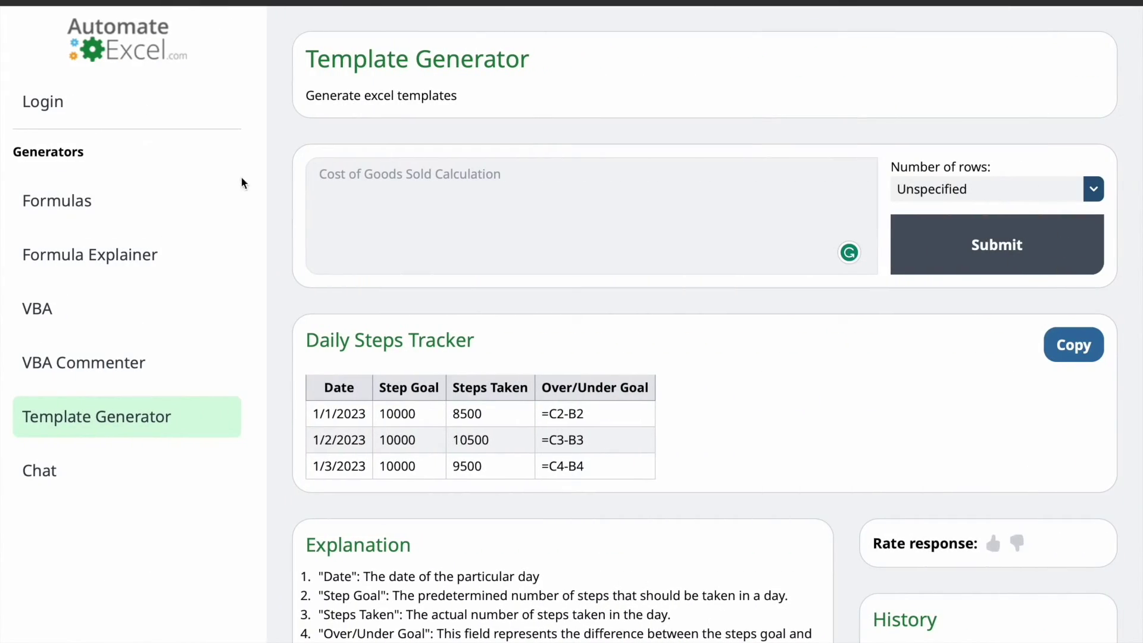
left_click(403, 180)
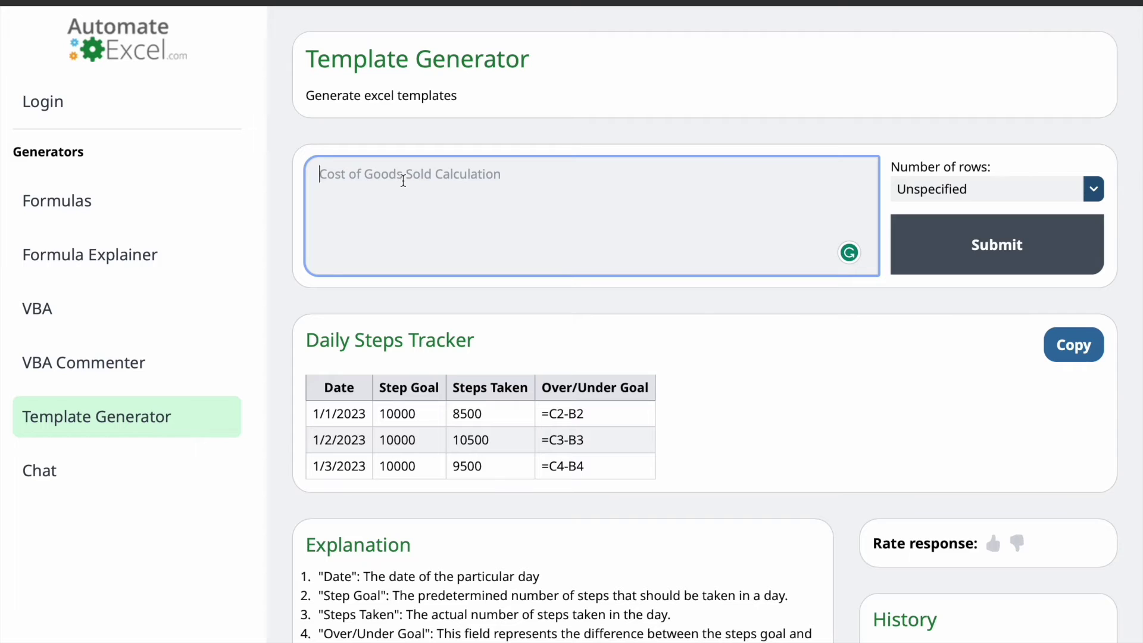
type("Monthly Budget and ")
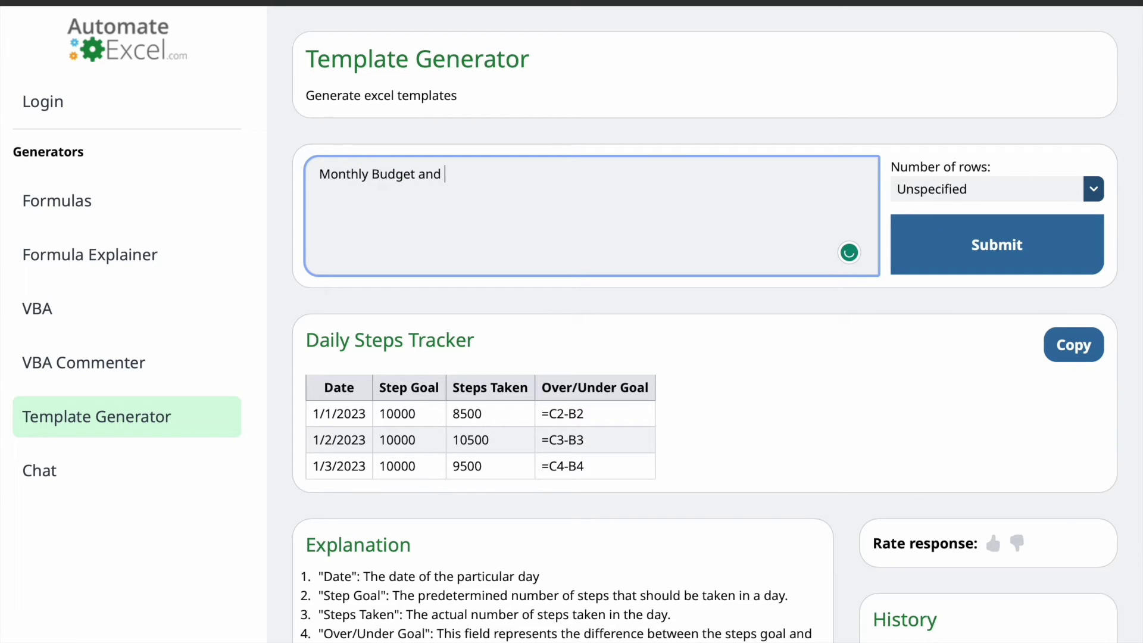
type("Expenses Tracker")
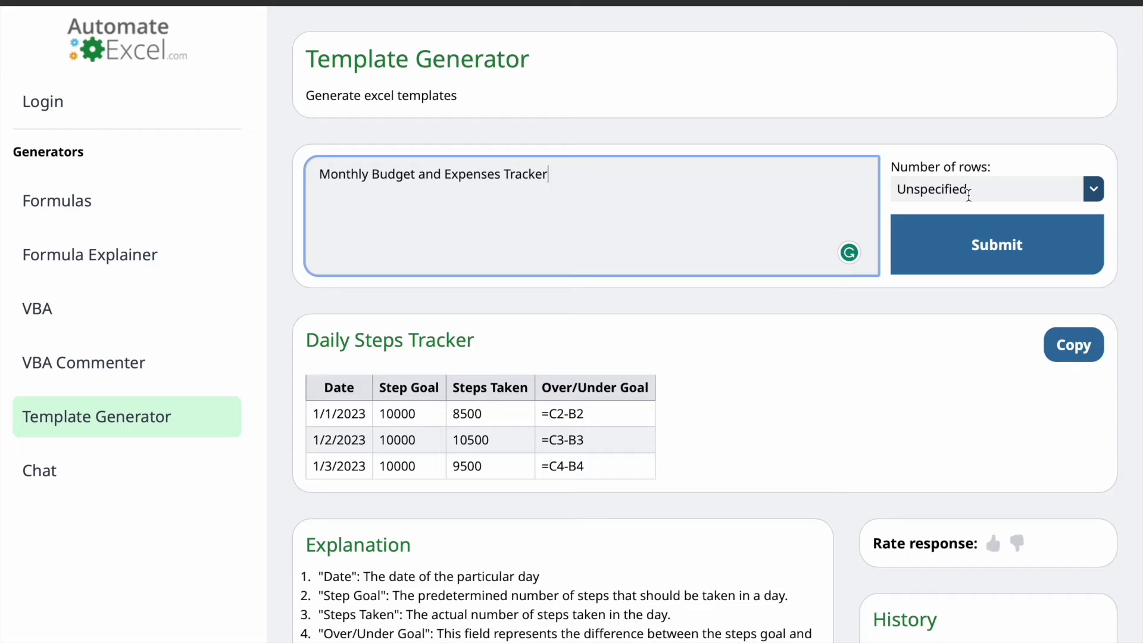
left_click(950, 245)
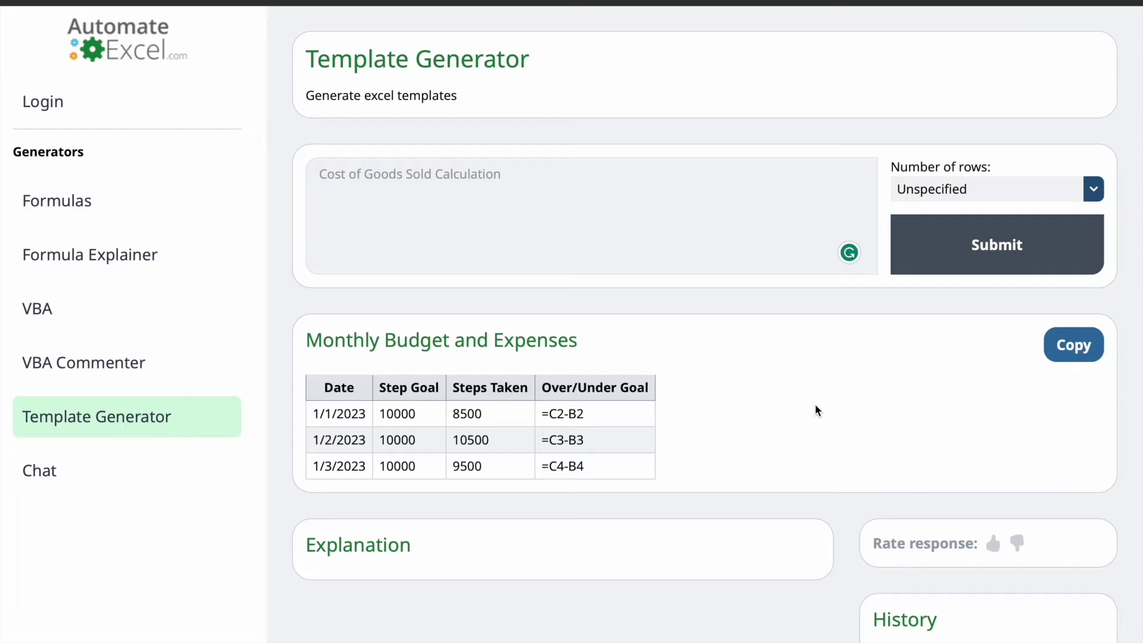
Review the generated two-month budget table and copy it to the clipboard.
scroll(816, 410, "down", 2)
scroll(817, 410, "down", 1)
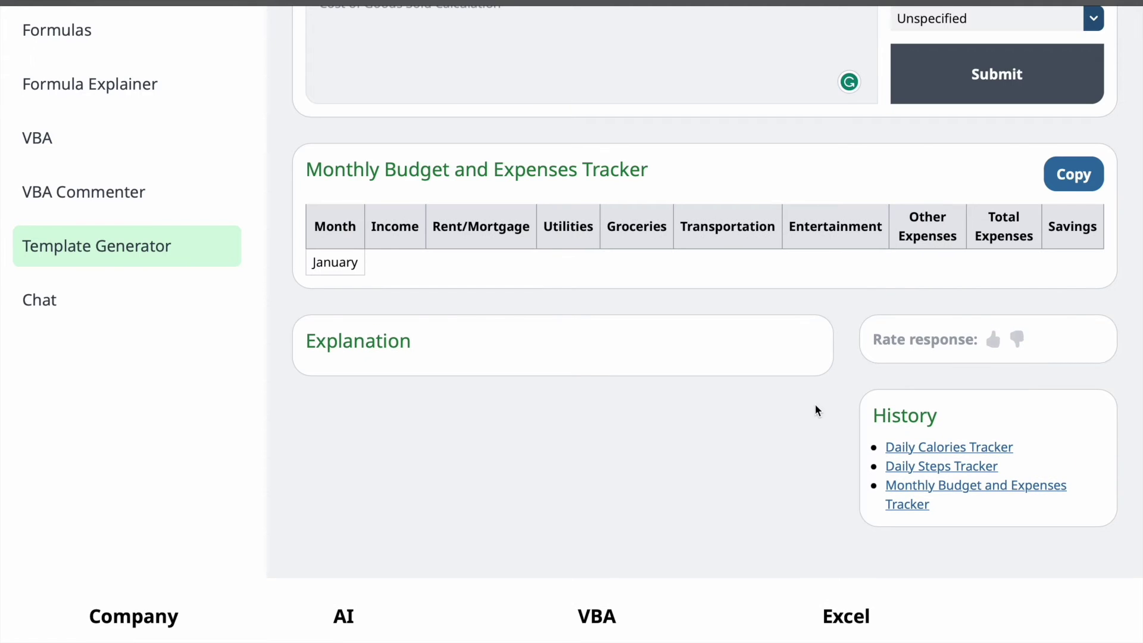
scroll(815, 409, "down", 1)
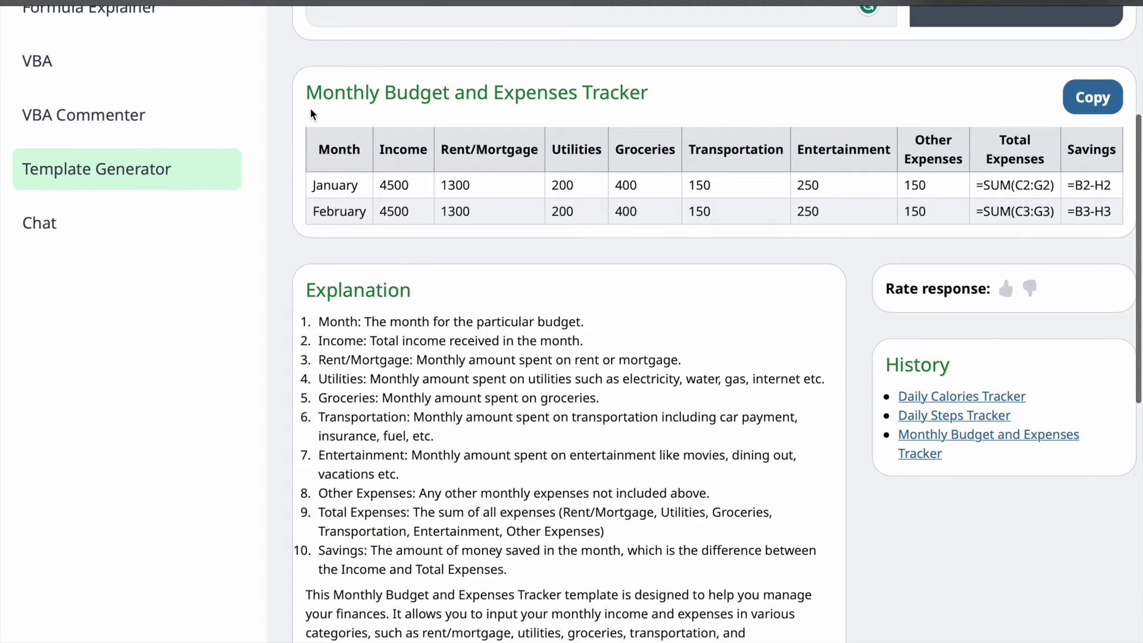
left_click_drag(307, 93, 590, 222)
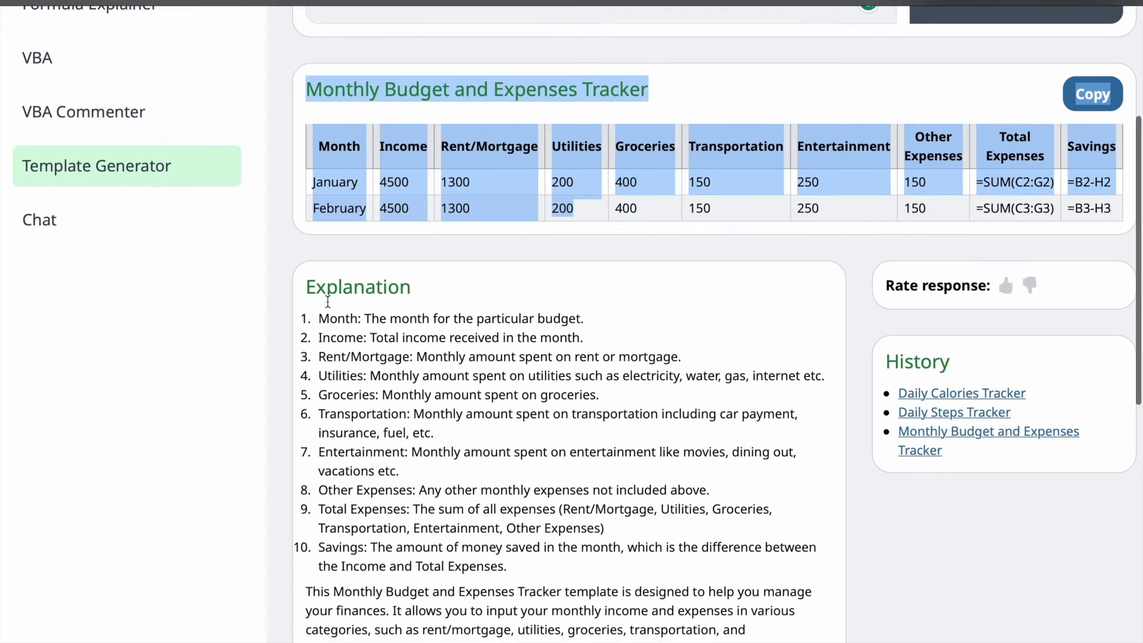
scroll(360, 300, "down", 3)
scroll(324, 303, "up", 7)
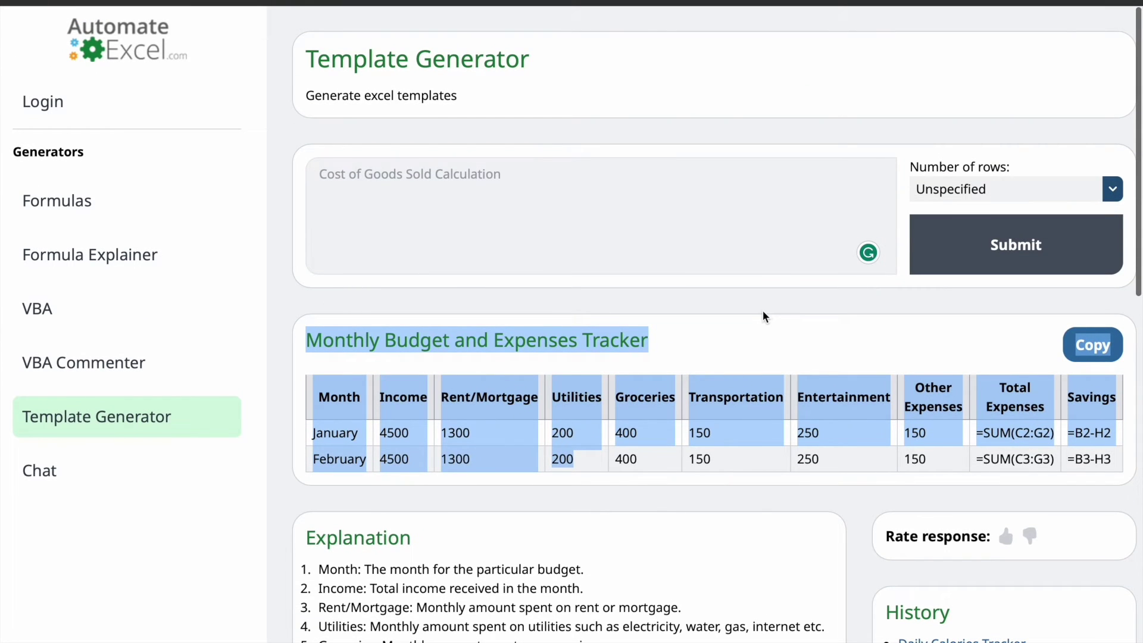
left_click(765, 316)
left_click(1089, 351)
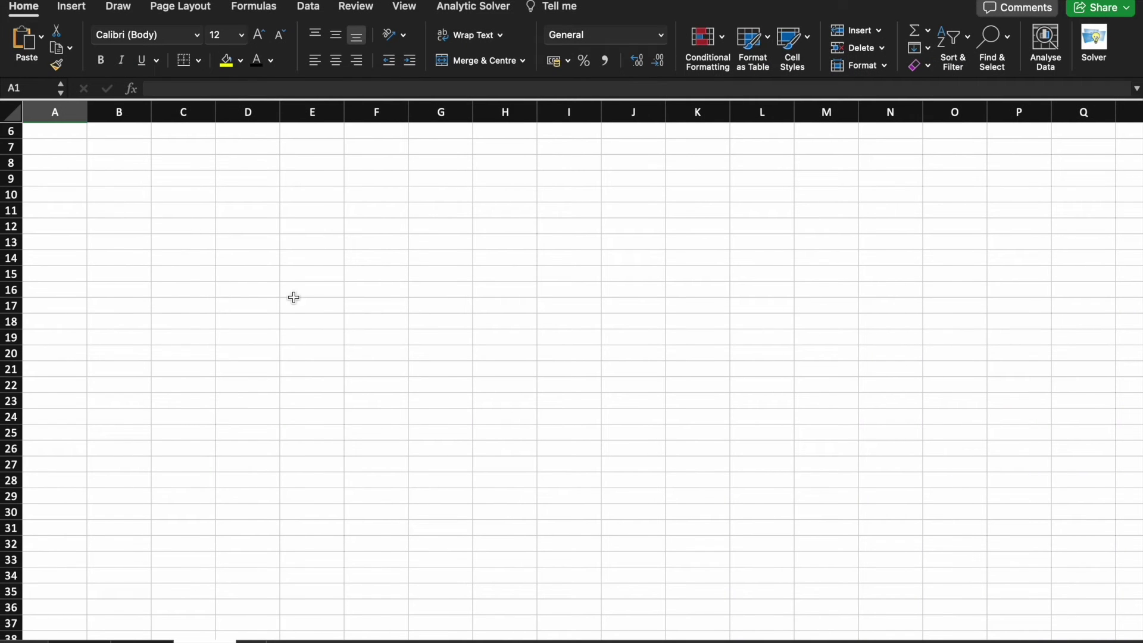
Check January's label, income, rent/mortgage, utilities and groceries values in the budget sheet.
left_click(63, 131)
scroll(67, 133, "up", 5)
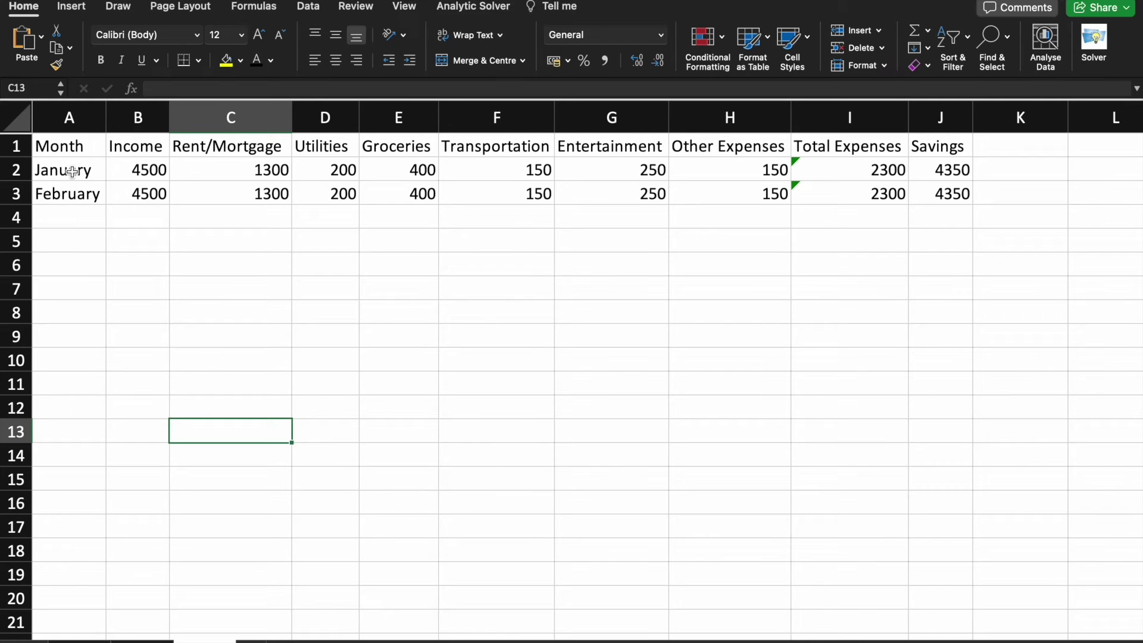
left_click(70, 171)
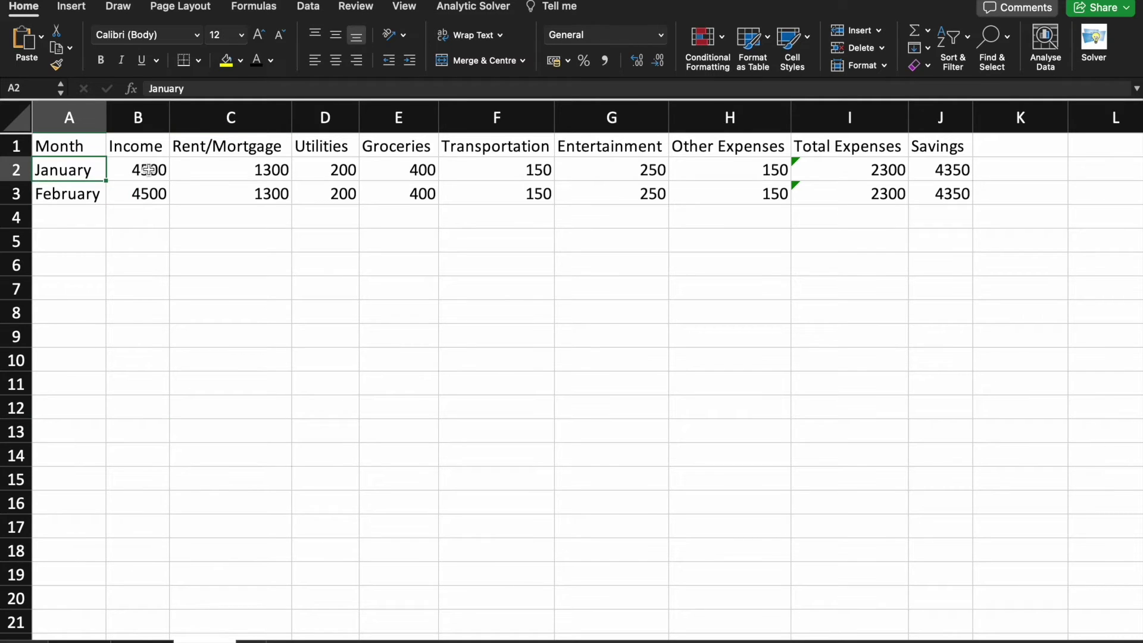
left_click(148, 171)
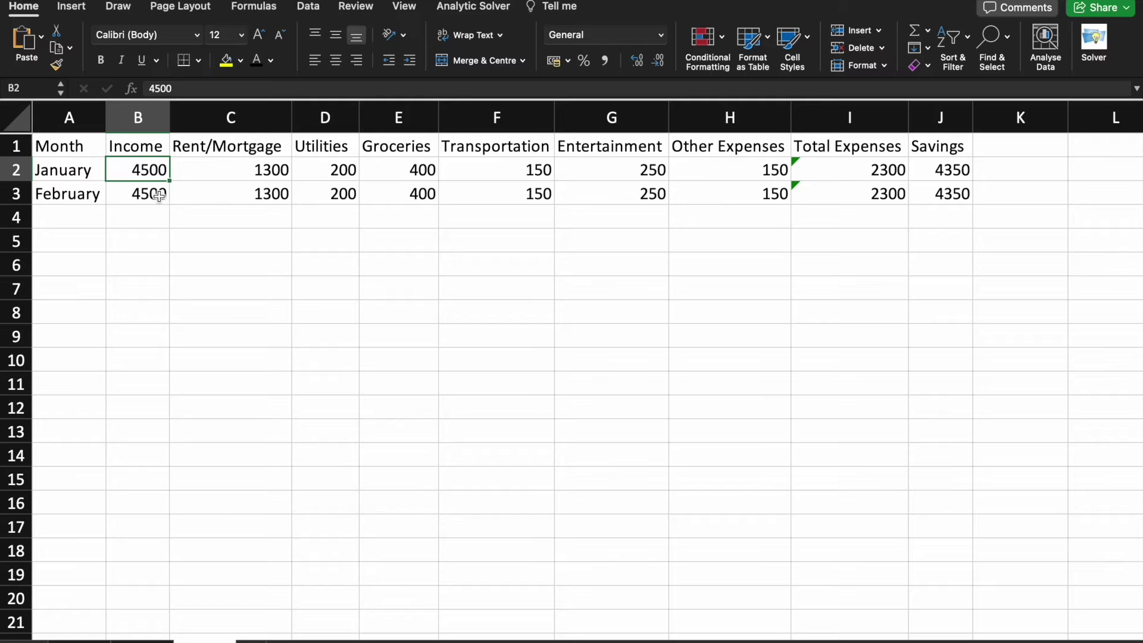
left_click(251, 171)
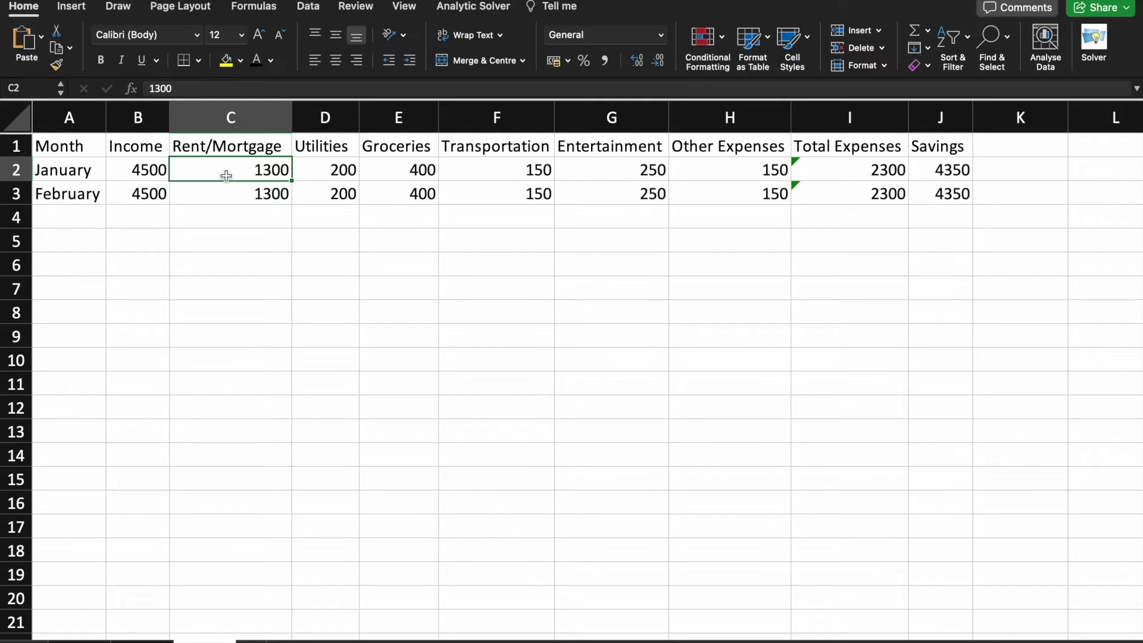
left_click(329, 173)
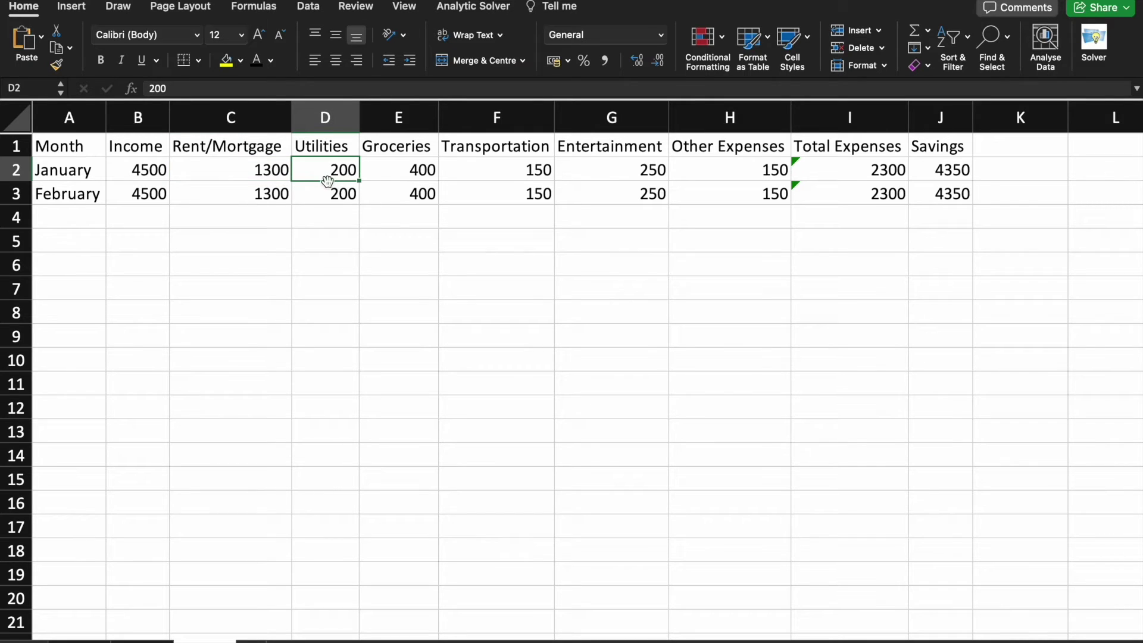
left_click(417, 171)
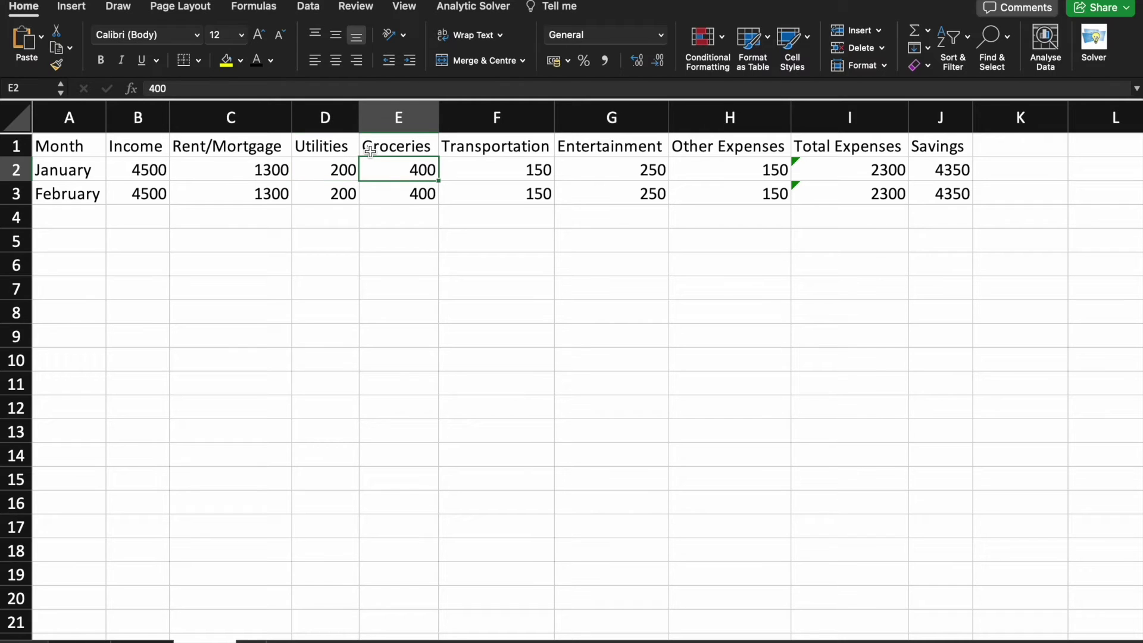
Check January's remaining expenses, Total Expenses and Savings formulas, and select the February row.
left_click(511, 176)
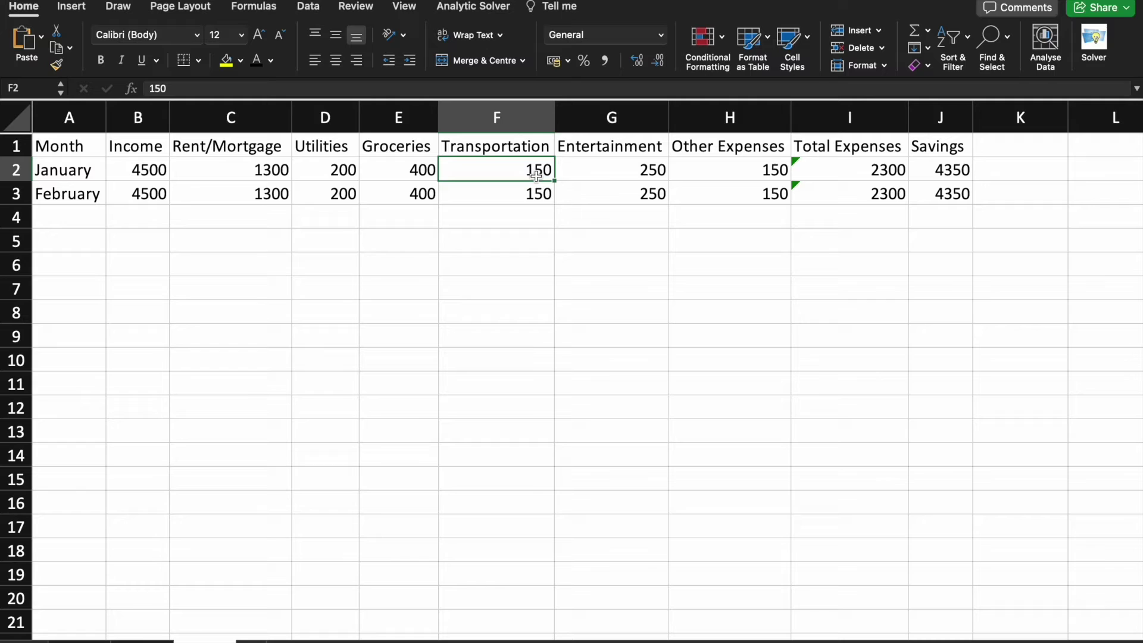
left_click(630, 172)
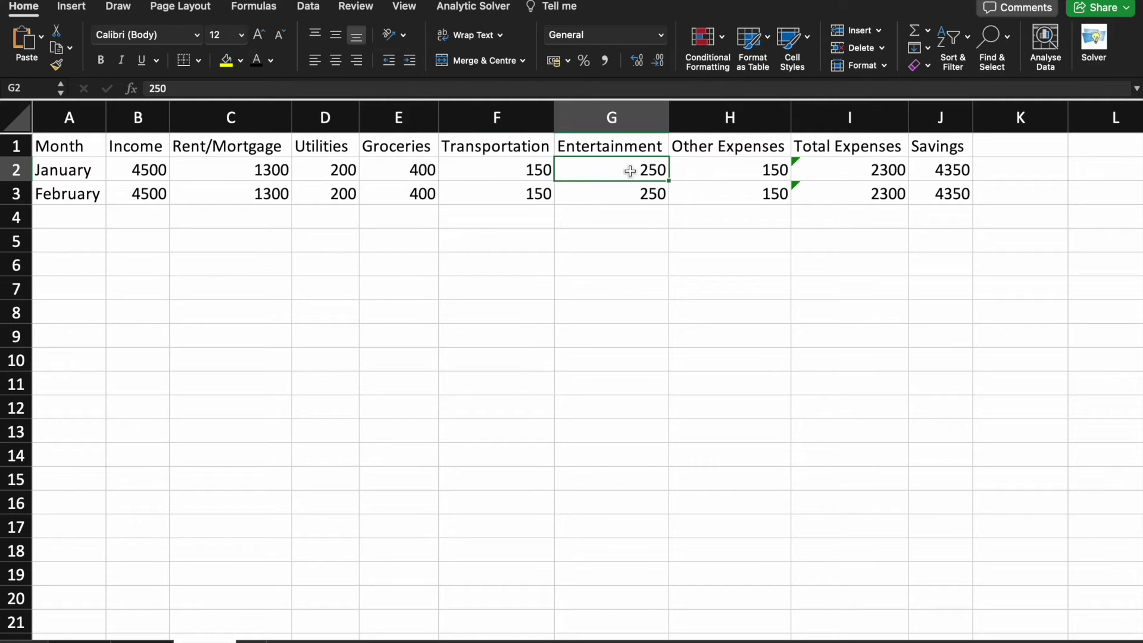
left_click(731, 167)
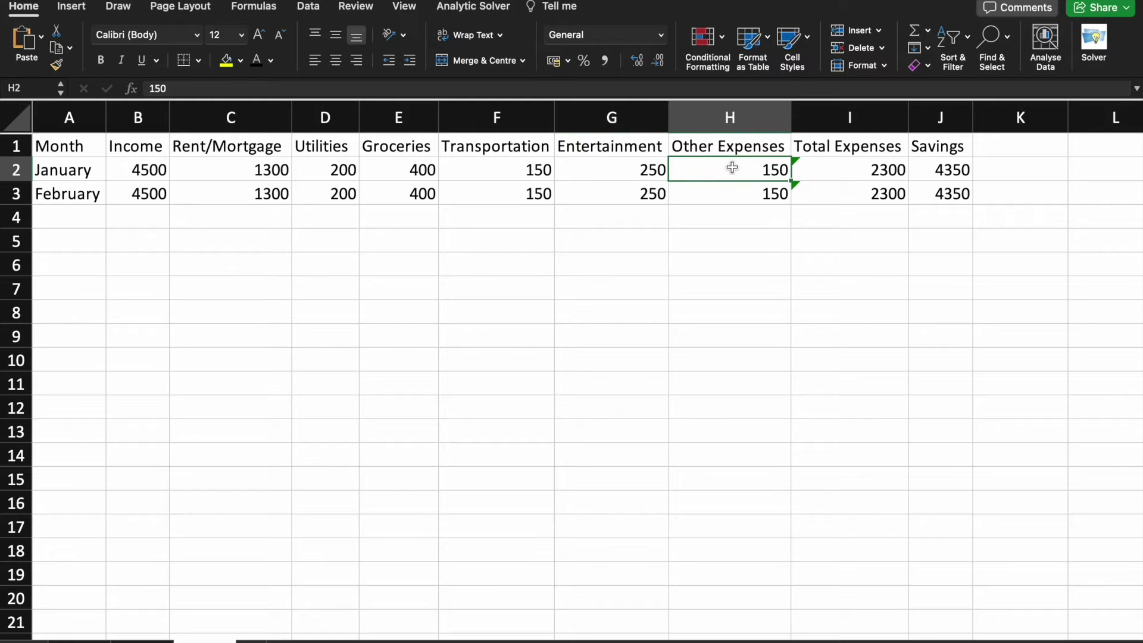
left_click(842, 171)
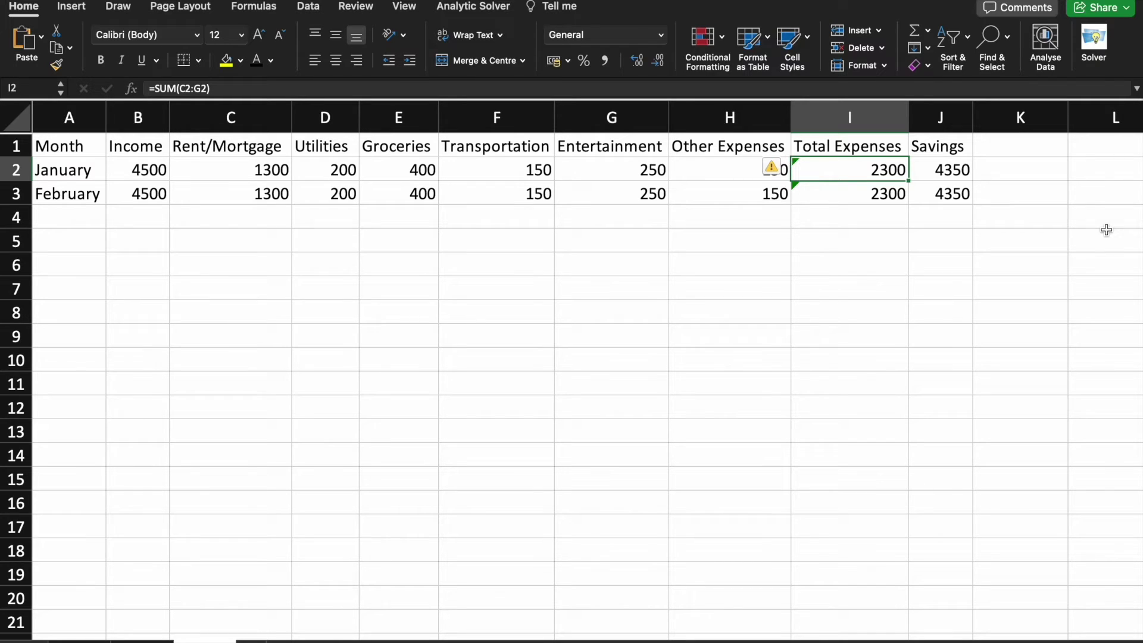
left_click(947, 171)
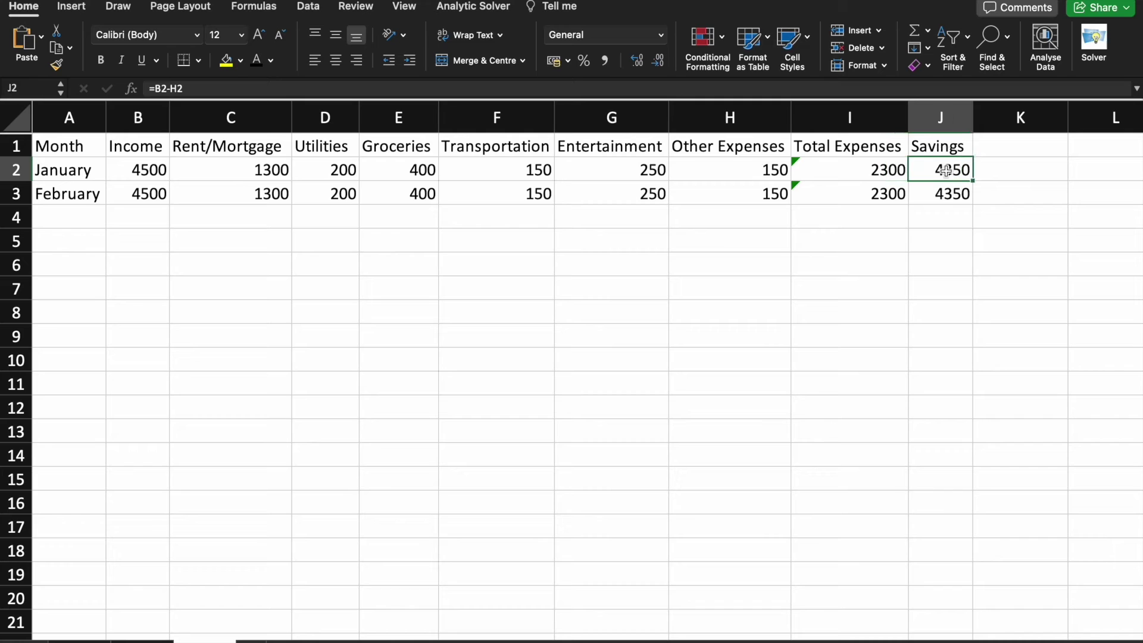
left_click(16, 193)
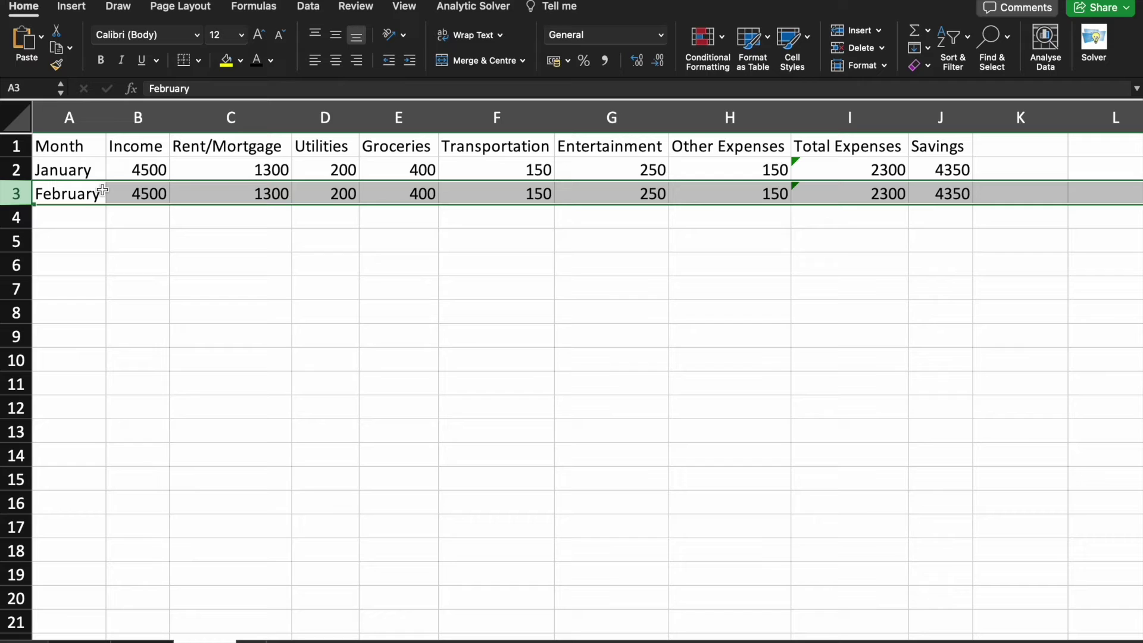
left_click(143, 379)
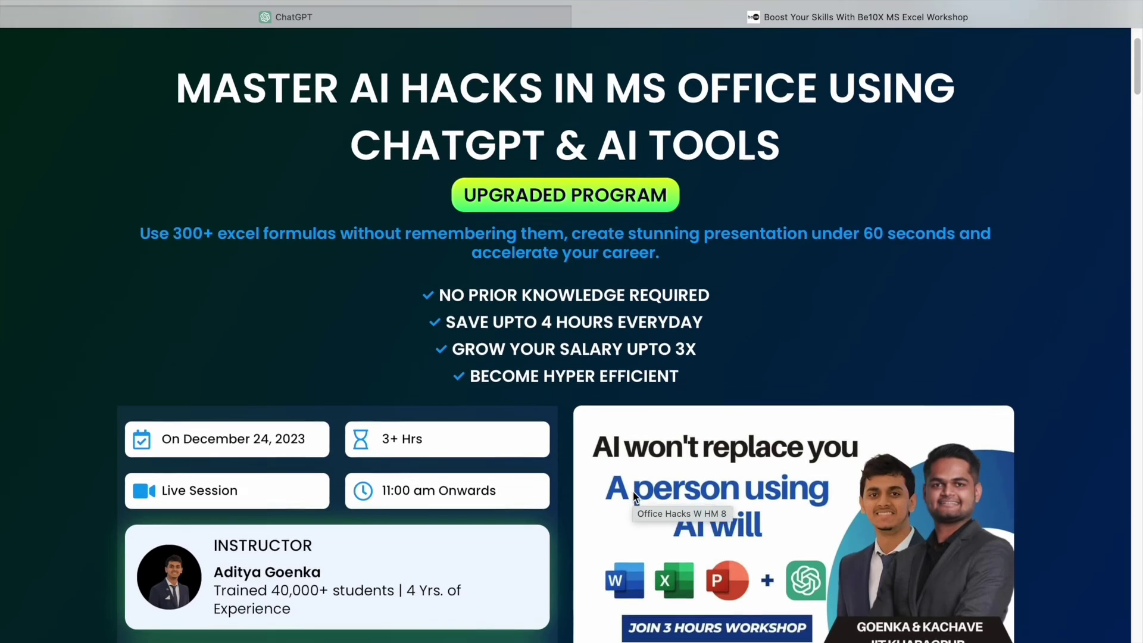
Scroll through the Be10X workshop details, bonuses, certificate and mentors down to the FAQ.
scroll(634, 491, "down", 2)
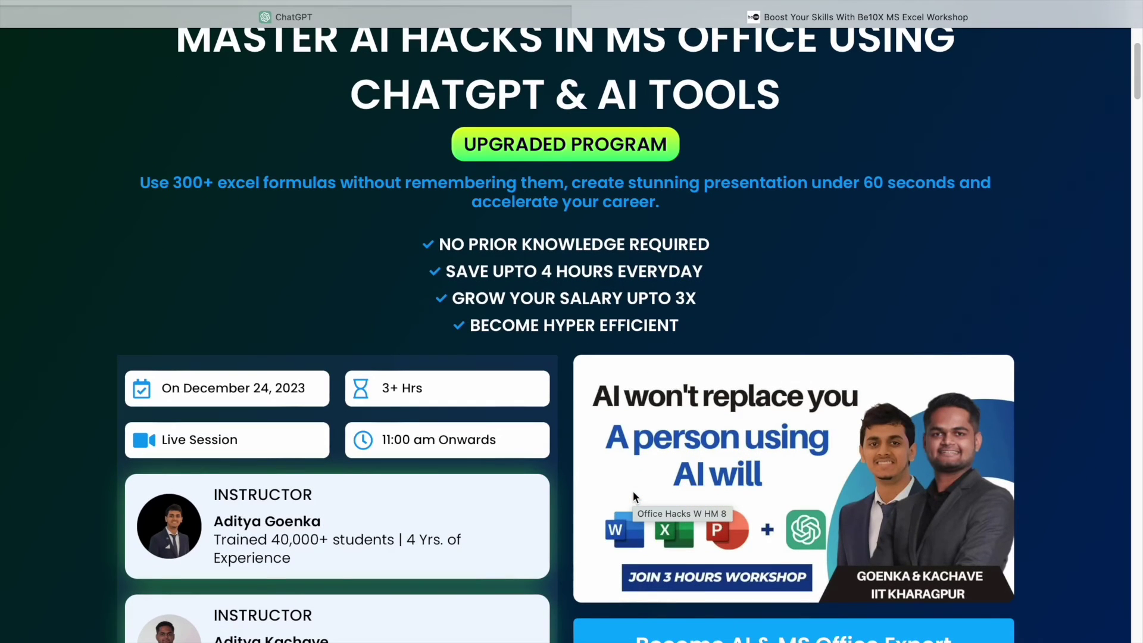
scroll(634, 492, "down", 3)
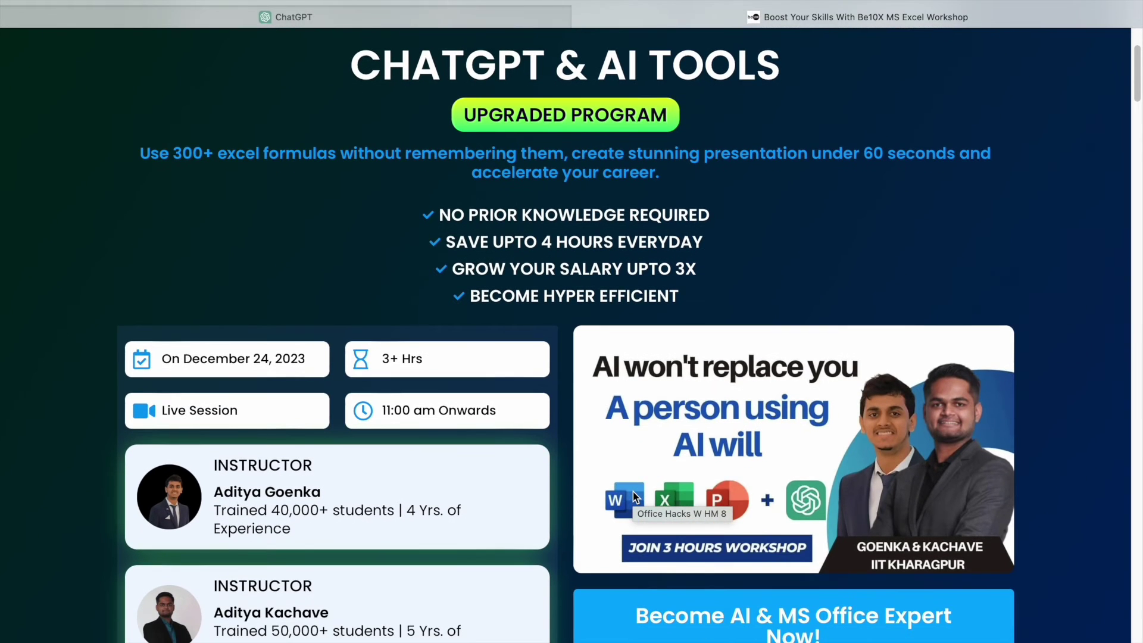
scroll(633, 494, "down", 5)
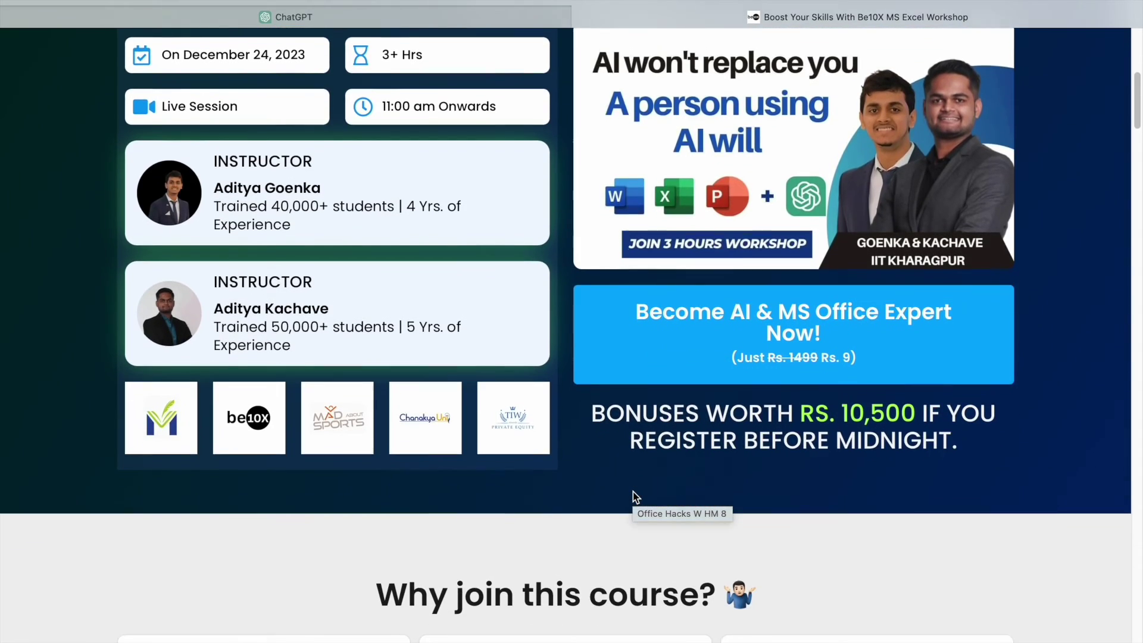
scroll(634, 491, "down", 5)
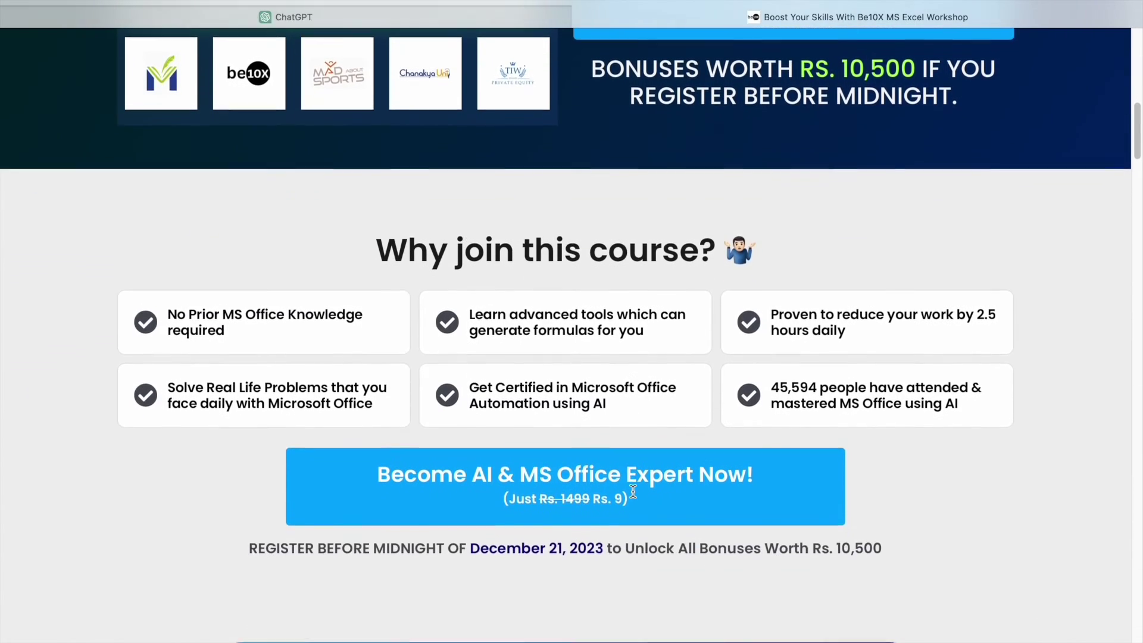
scroll(633, 491, "down", 6)
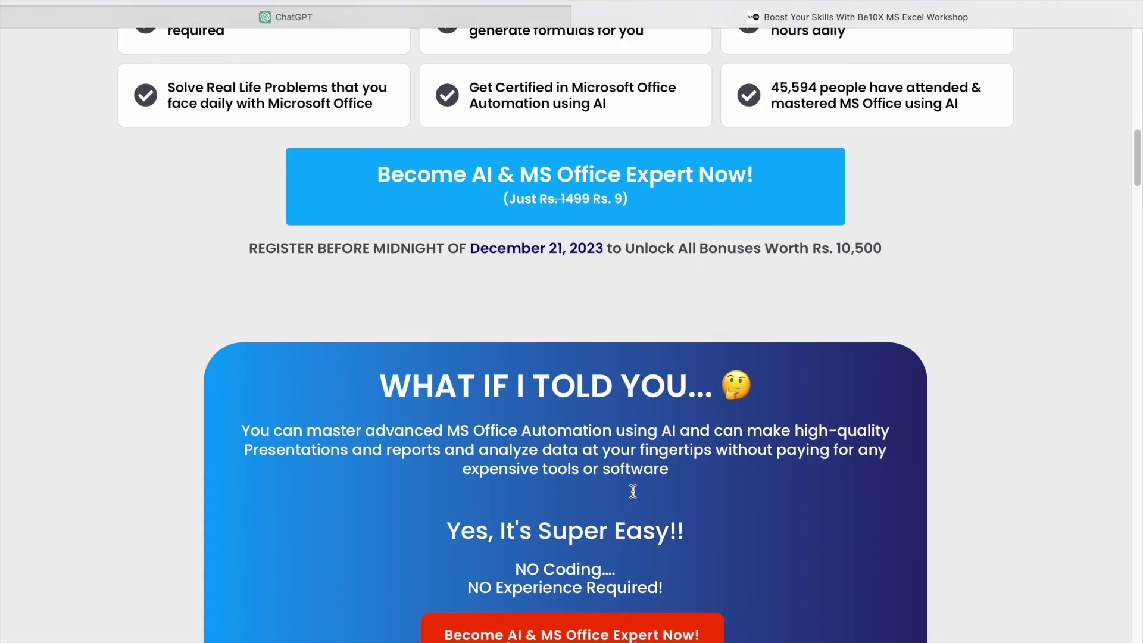
scroll(635, 495, "down", 6)
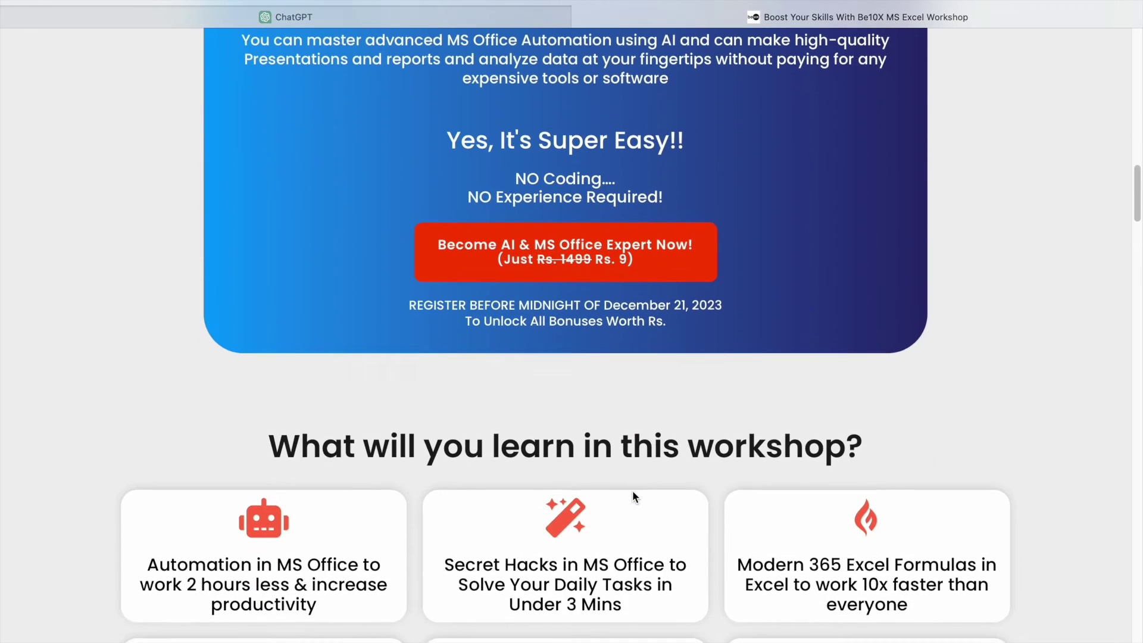
scroll(633, 494, "down", 5)
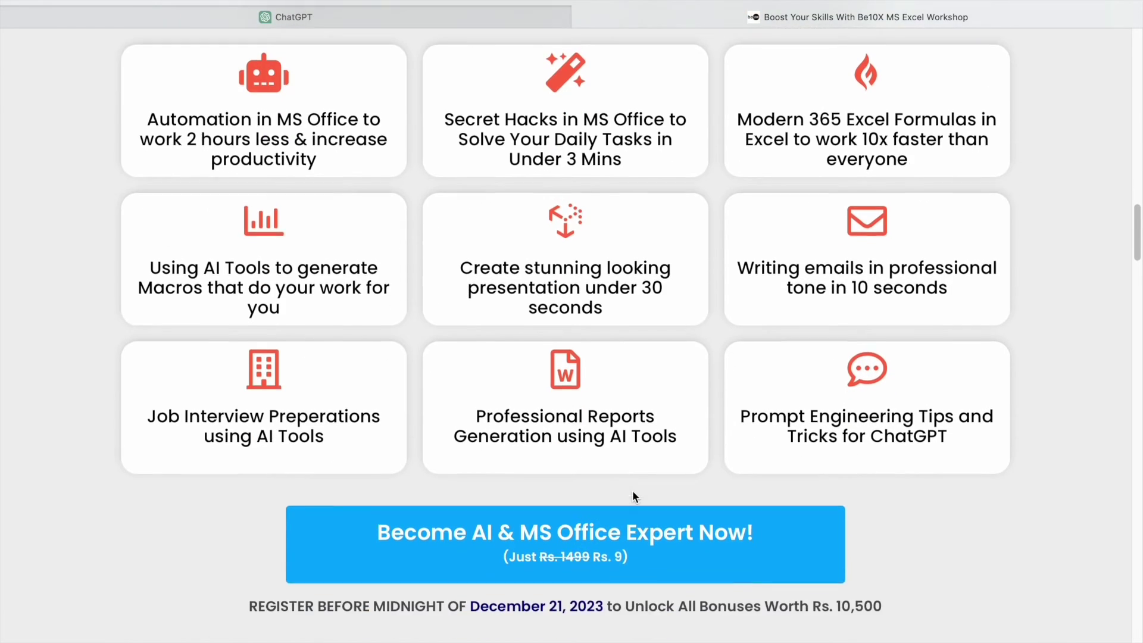
scroll(632, 491, "down", 2)
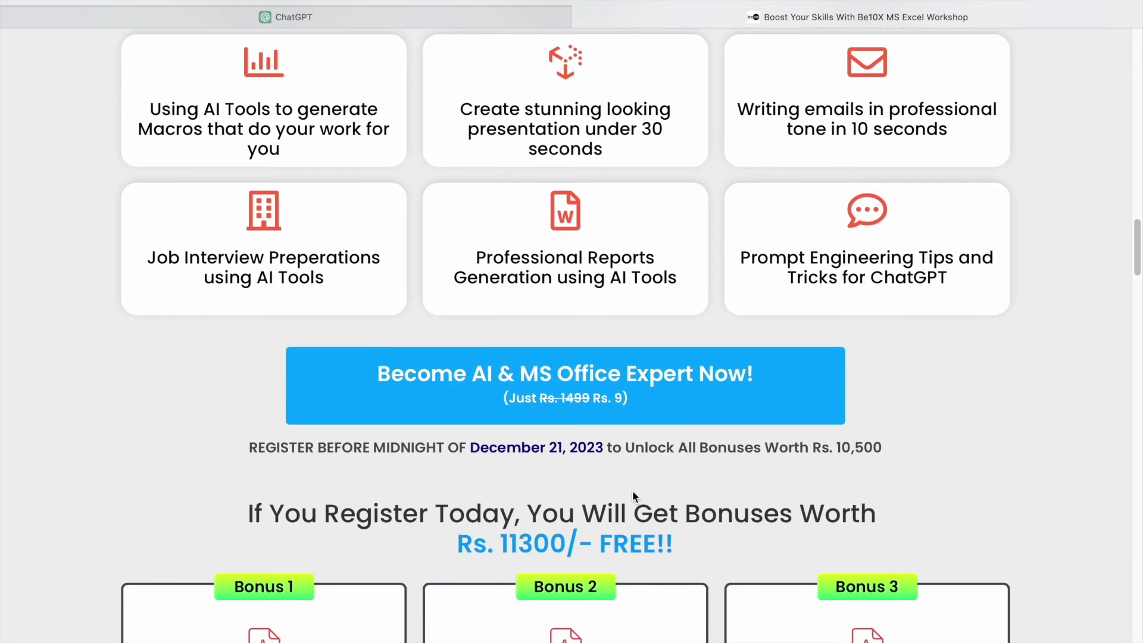
scroll(633, 496, "down", 5)
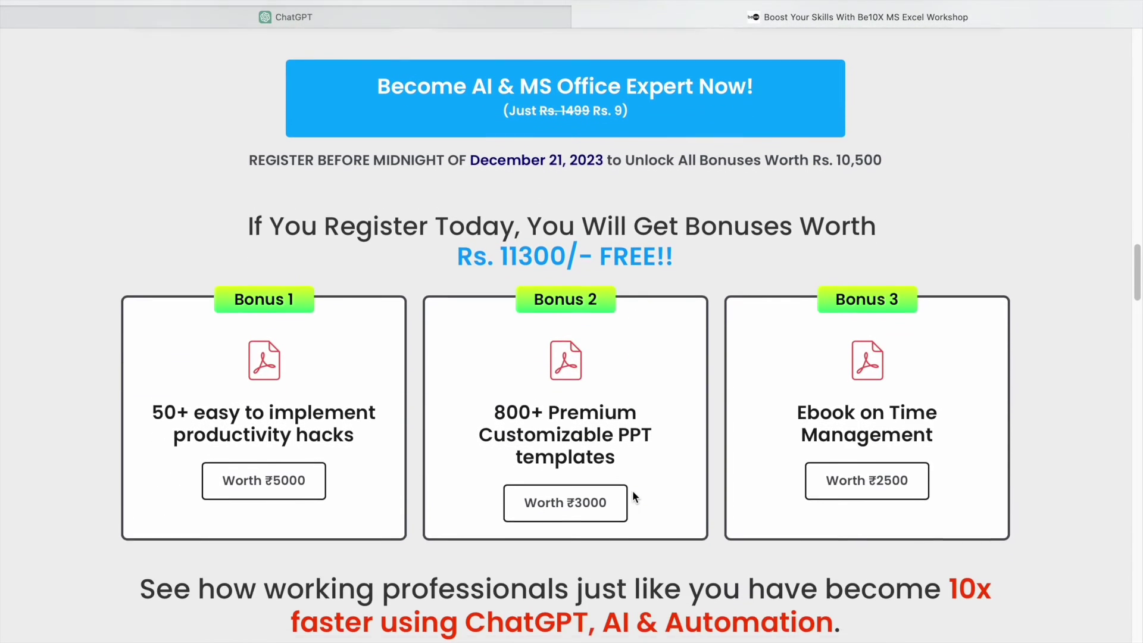
scroll(632, 494, "down", 1)
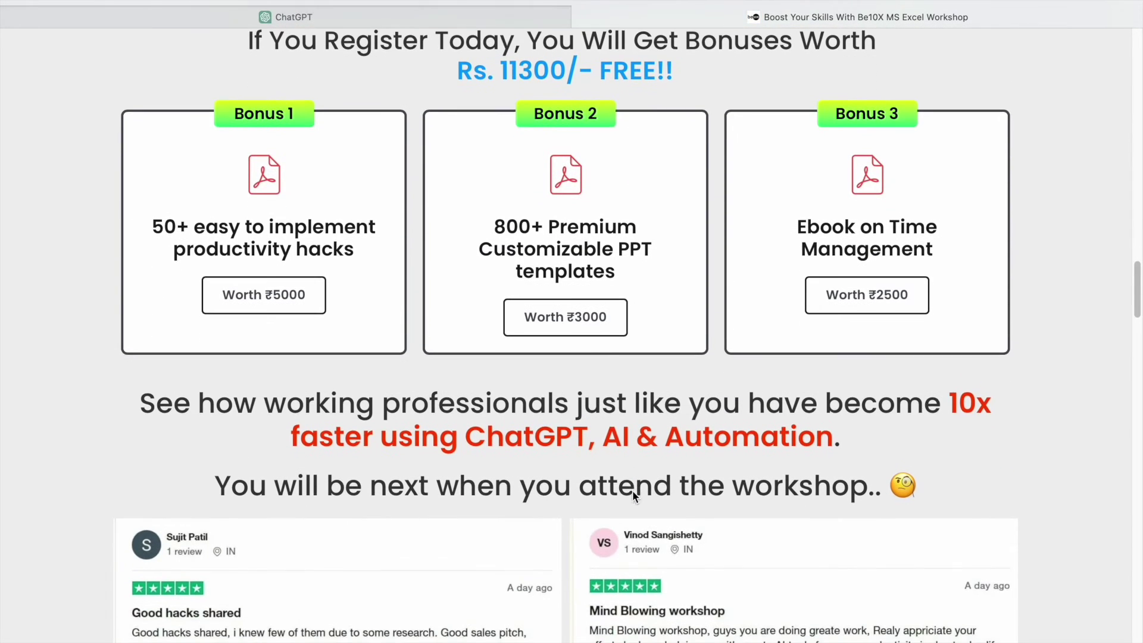
scroll(632, 496, "down", 3)
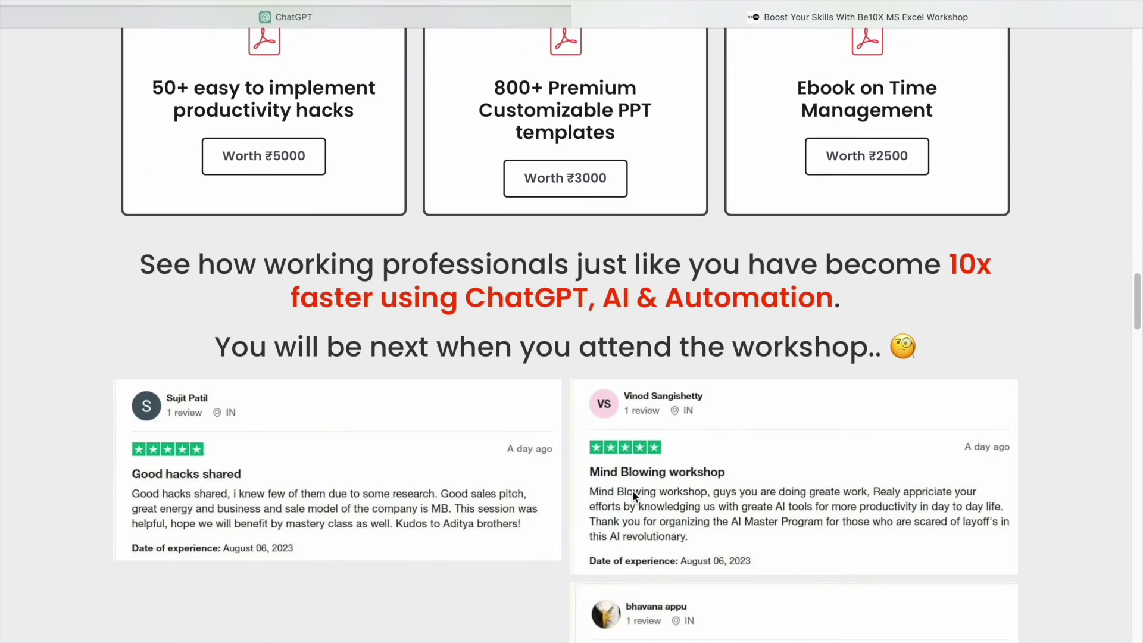
scroll(632, 496, "down", 6)
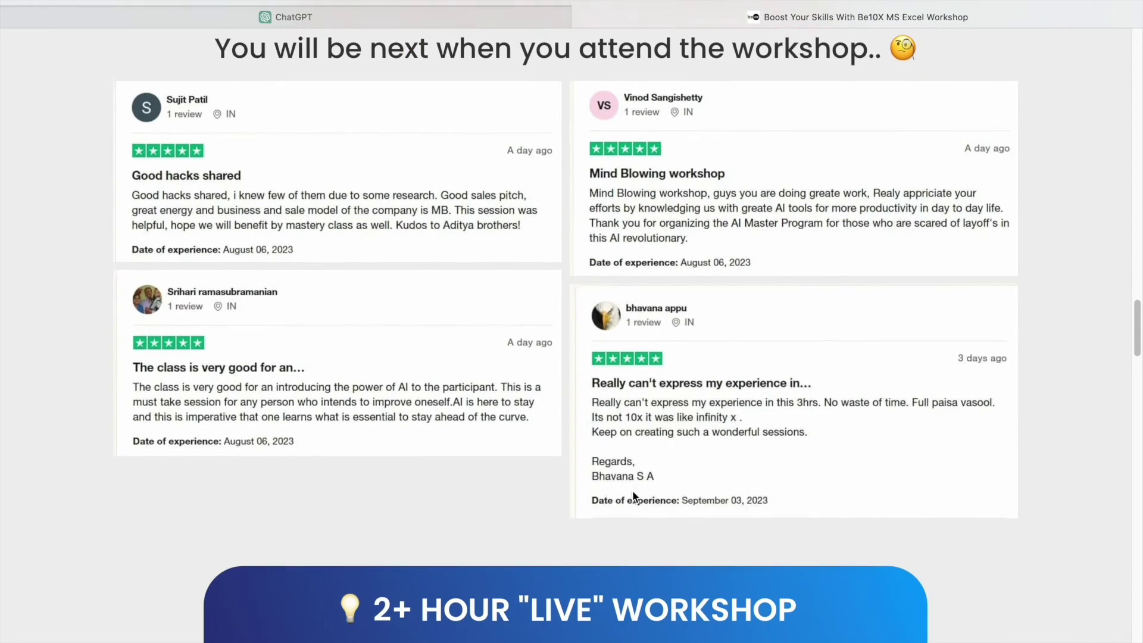
scroll(636, 497, "down", 4)
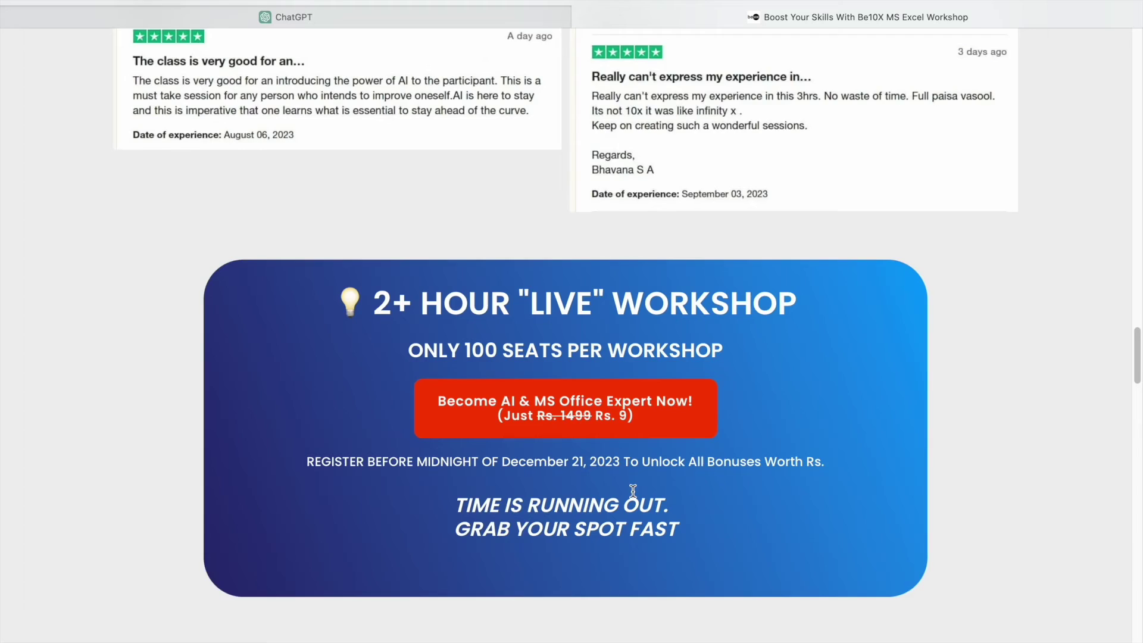
scroll(633, 491, "down", 4)
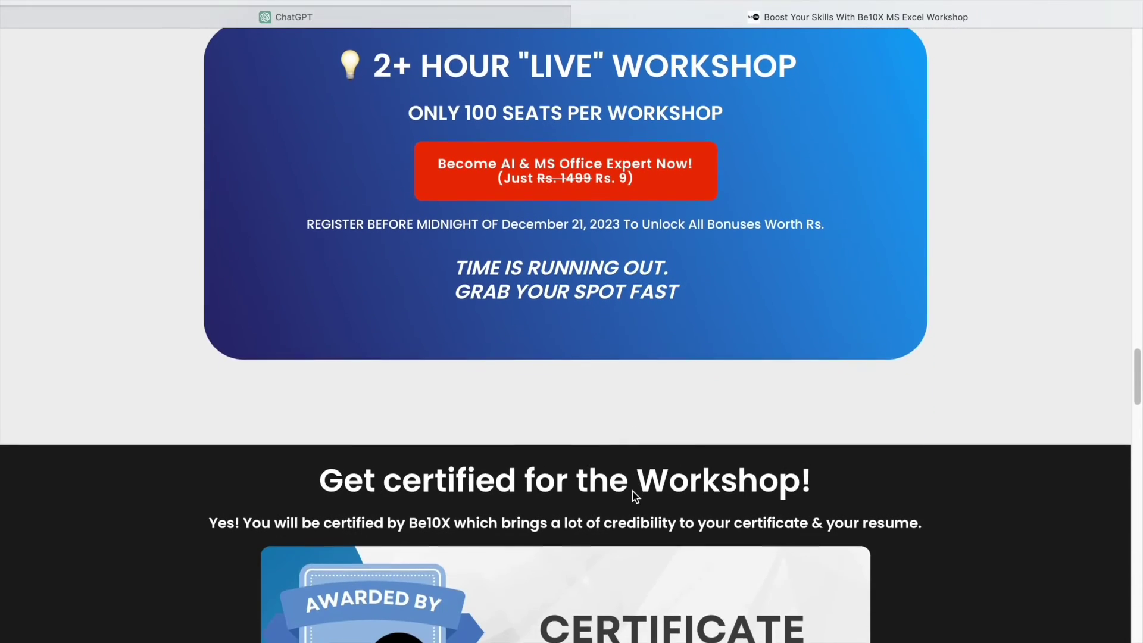
scroll(633, 495, "down", 4)
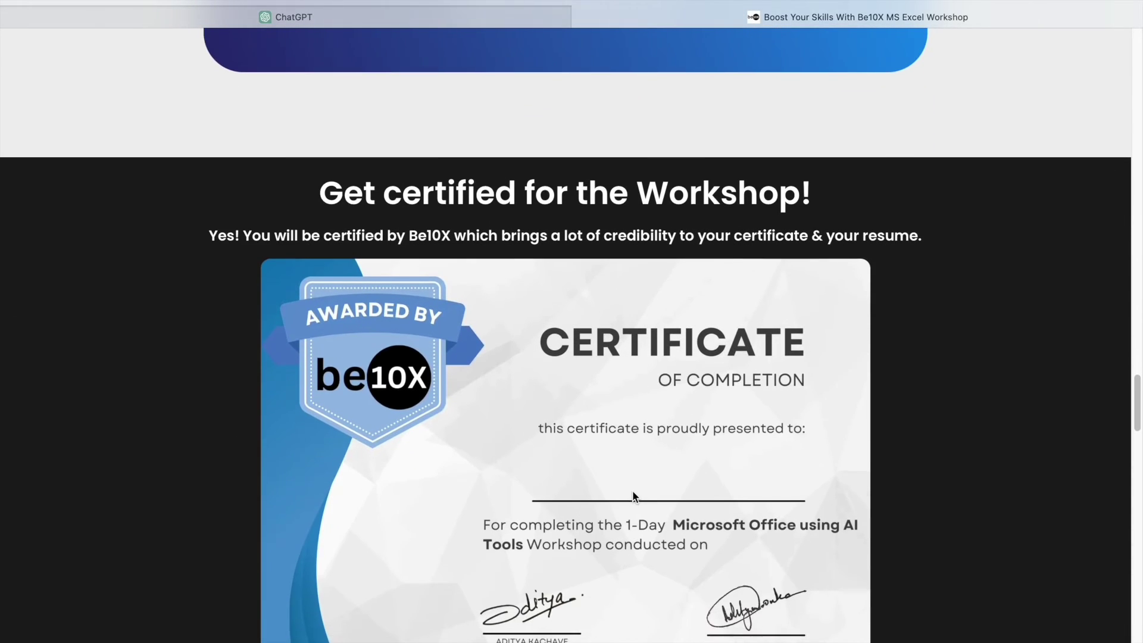
scroll(633, 495, "down", 4)
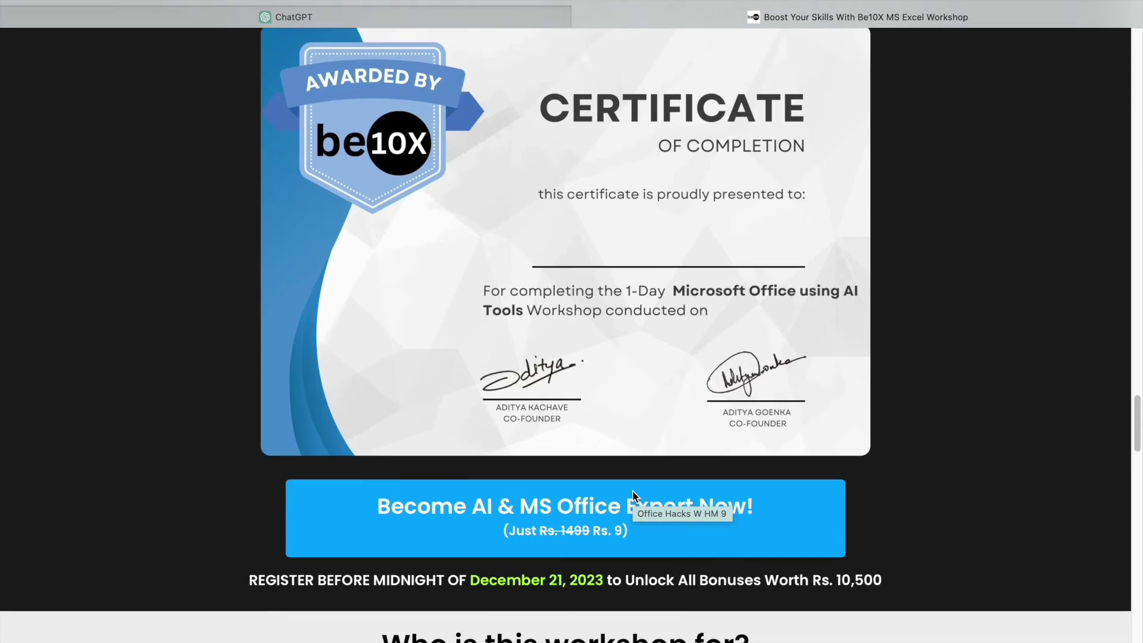
scroll(634, 498, "down", 5)
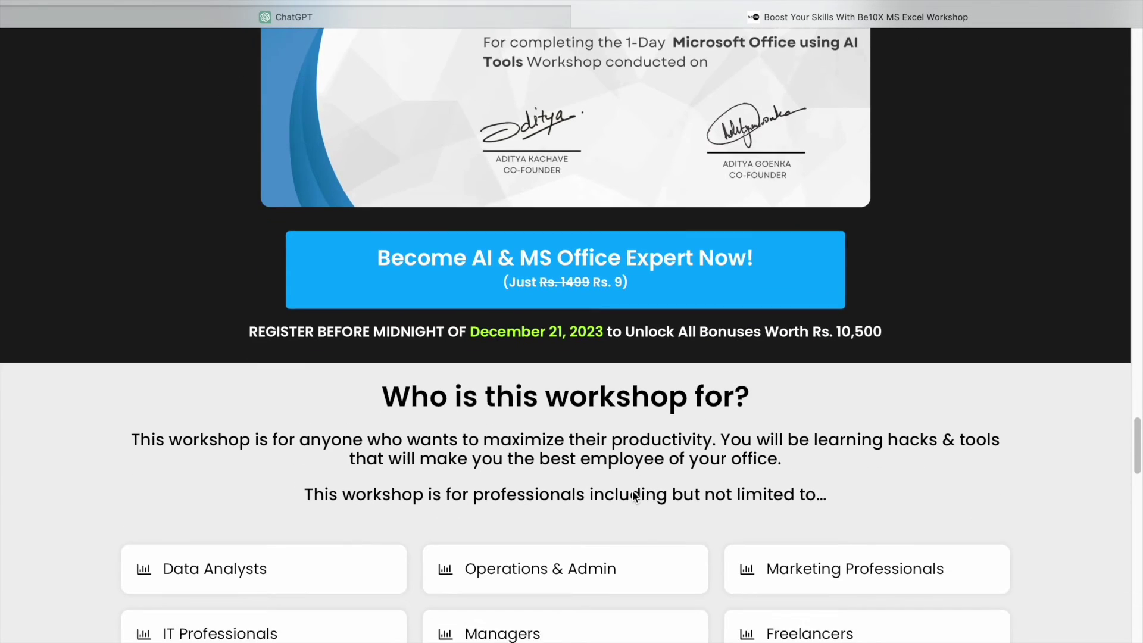
scroll(633, 496, "down", 7)
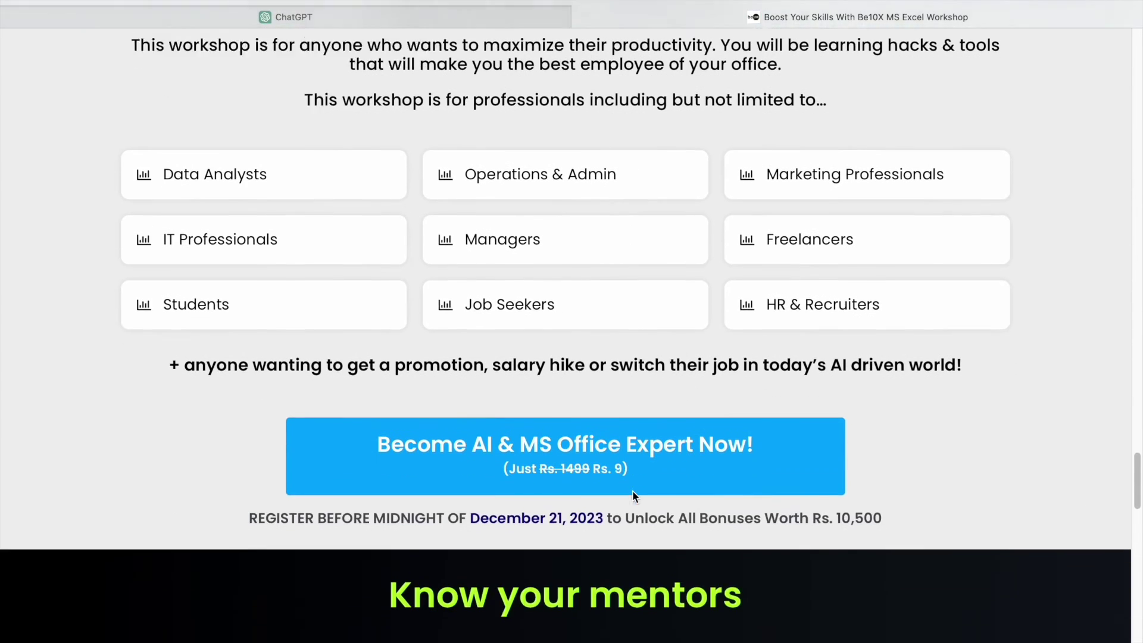
scroll(633, 496, "down", 7)
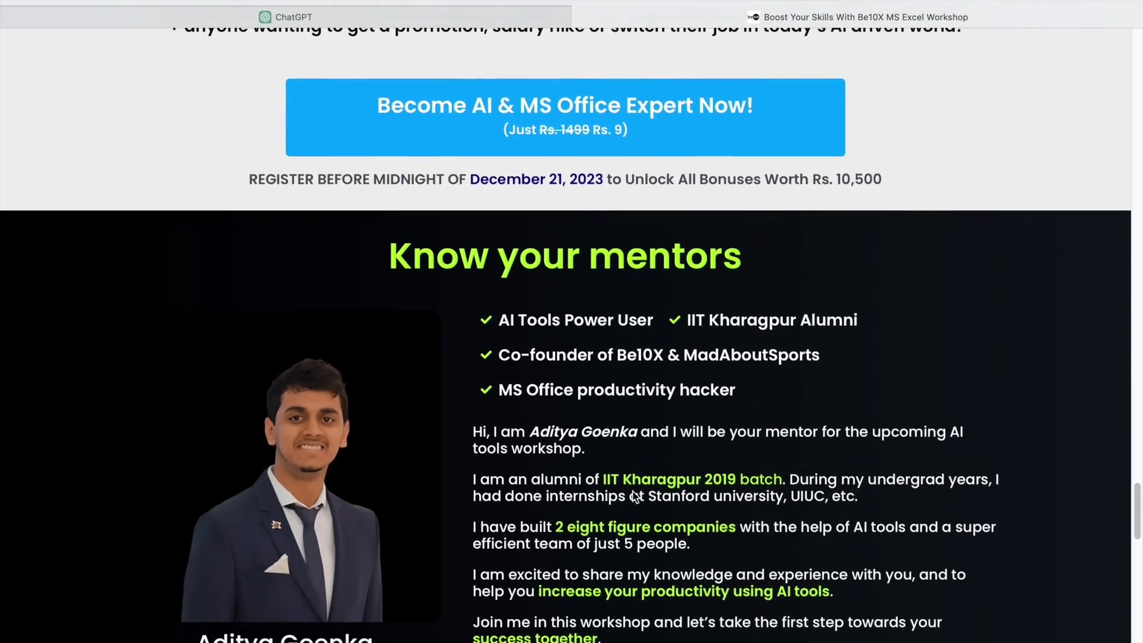
scroll(634, 496, "down", 7)
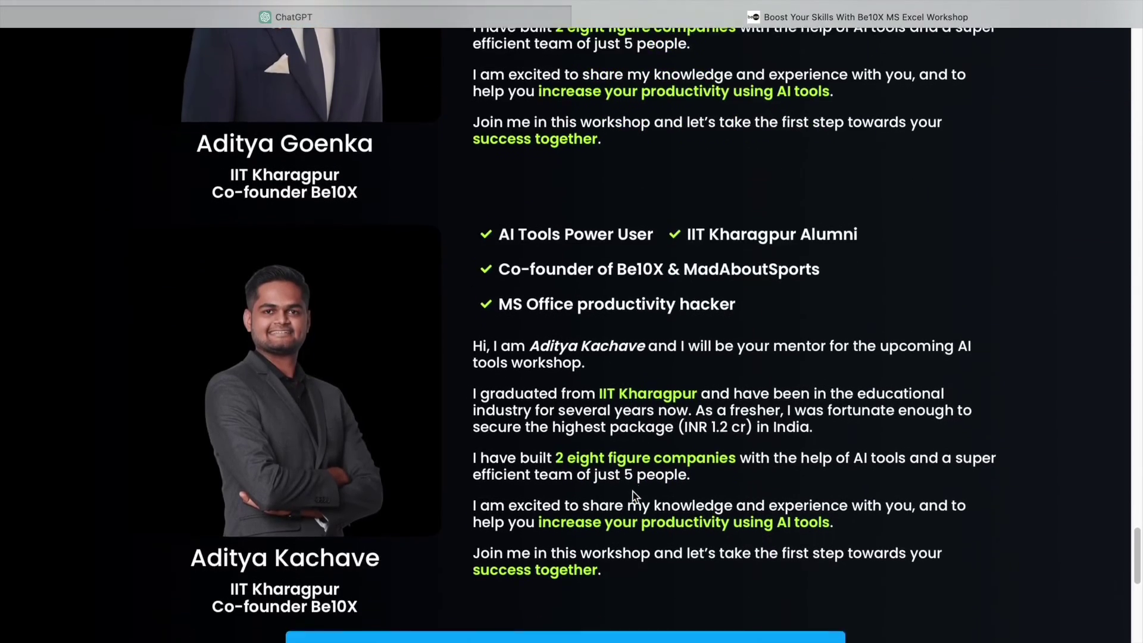
scroll(634, 496, "down", 8)
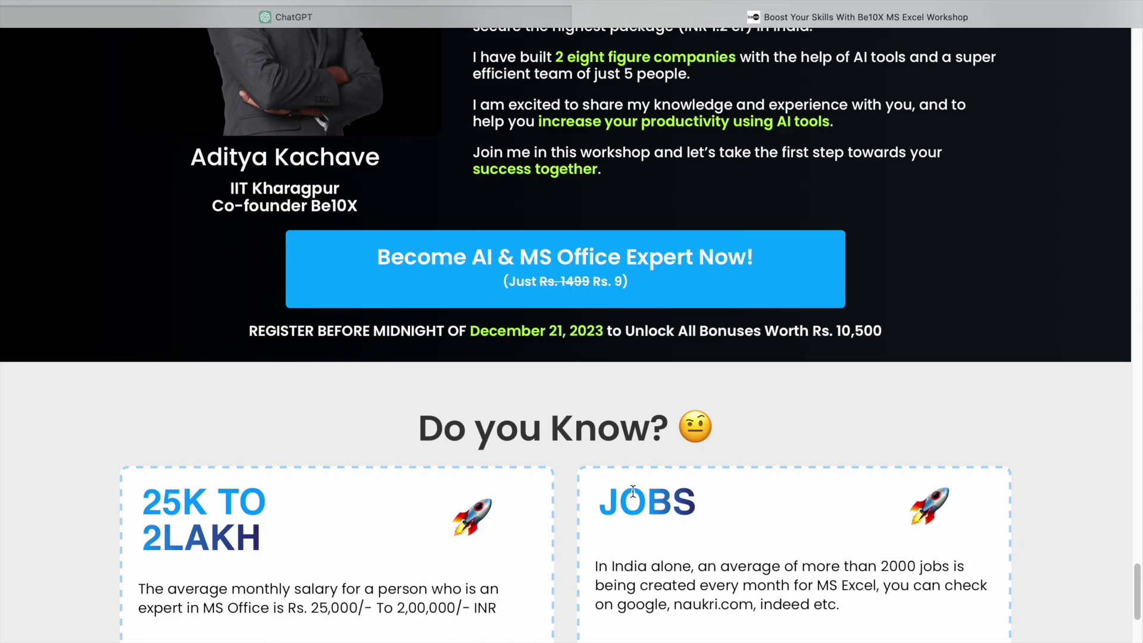
scroll(632, 491, "down", 6)
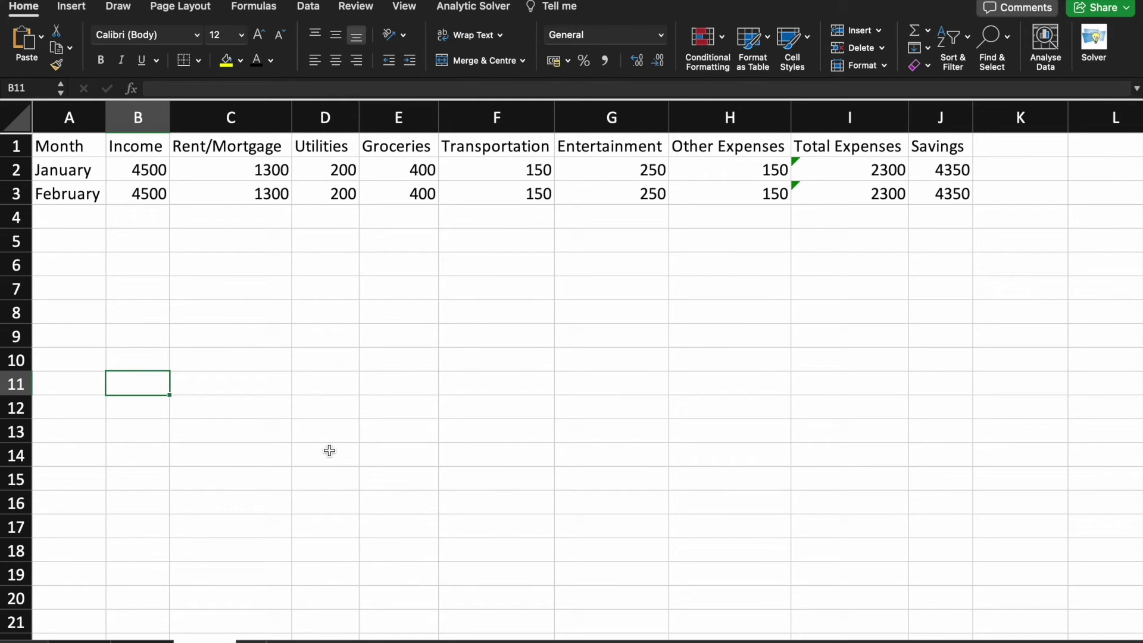
Move to a new blank sheet and generate a Daily Tasks Tracker template in the Template Generator.
key("ctrl+Page_Down")
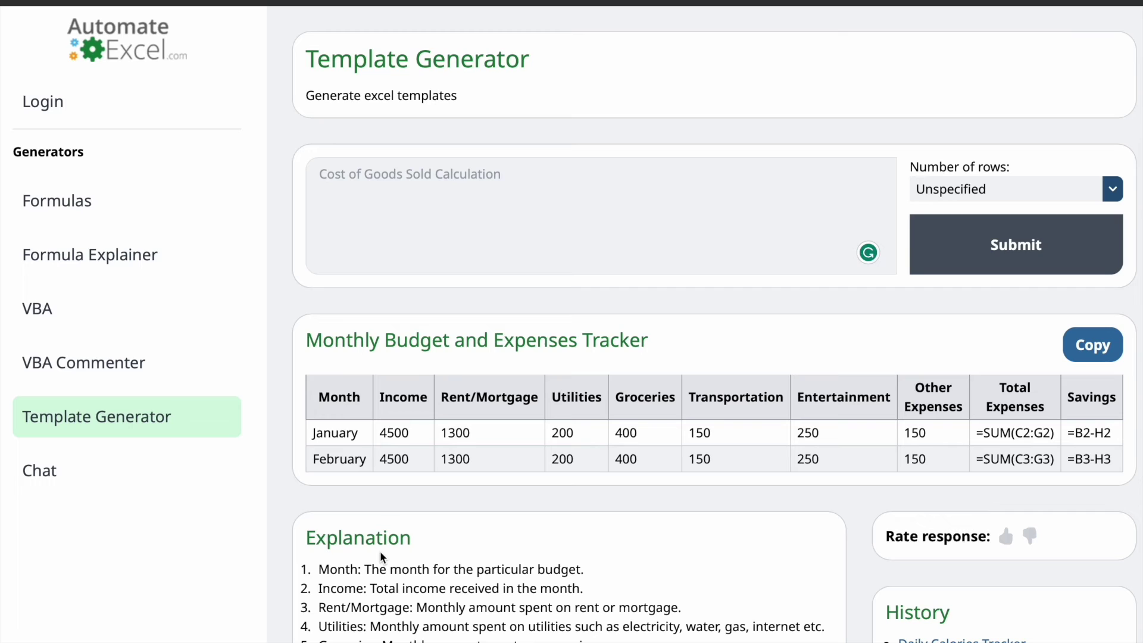
left_click(485, 248)
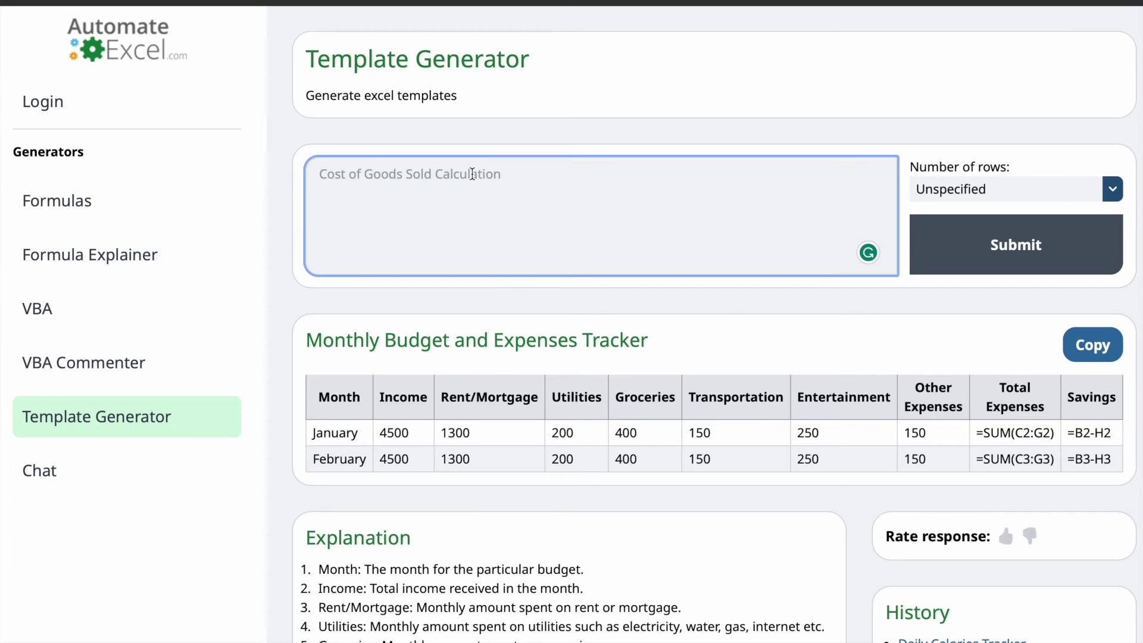
type("Daily Tasks T")
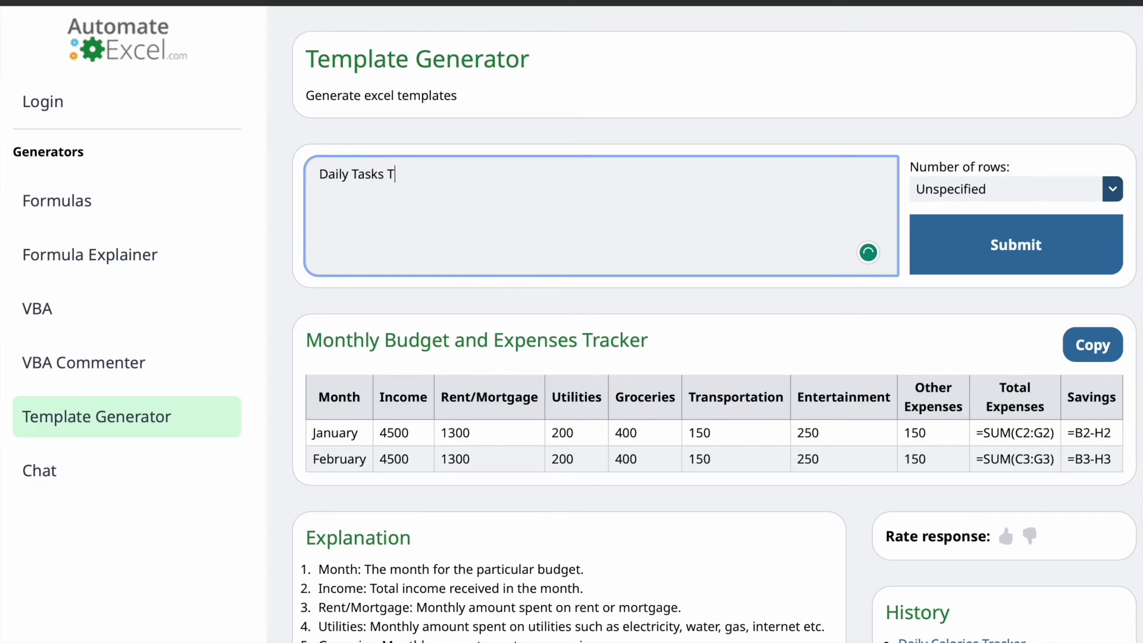
type("racker")
left_click(983, 245)
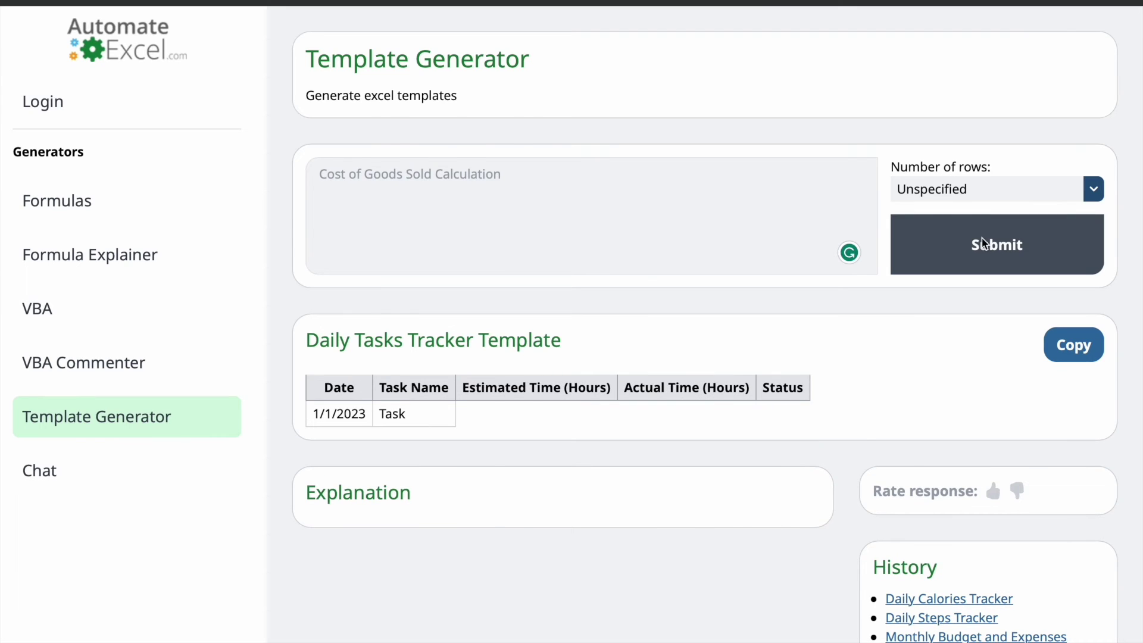
Copy the generated Daily Tasks Tracker table to the clipboard.
scroll(863, 369, "down", 4)
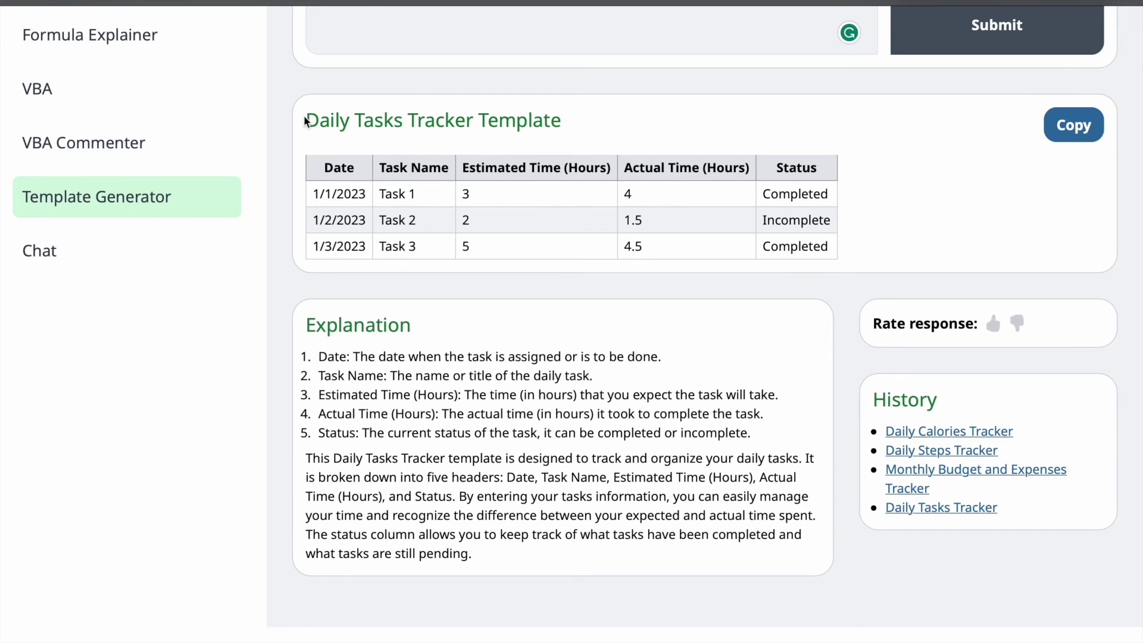
left_click_drag(305, 121, 677, 278)
left_click_drag(307, 331, 441, 554)
left_click(920, 179)
left_click(1071, 126)
key("ctrl+Left")
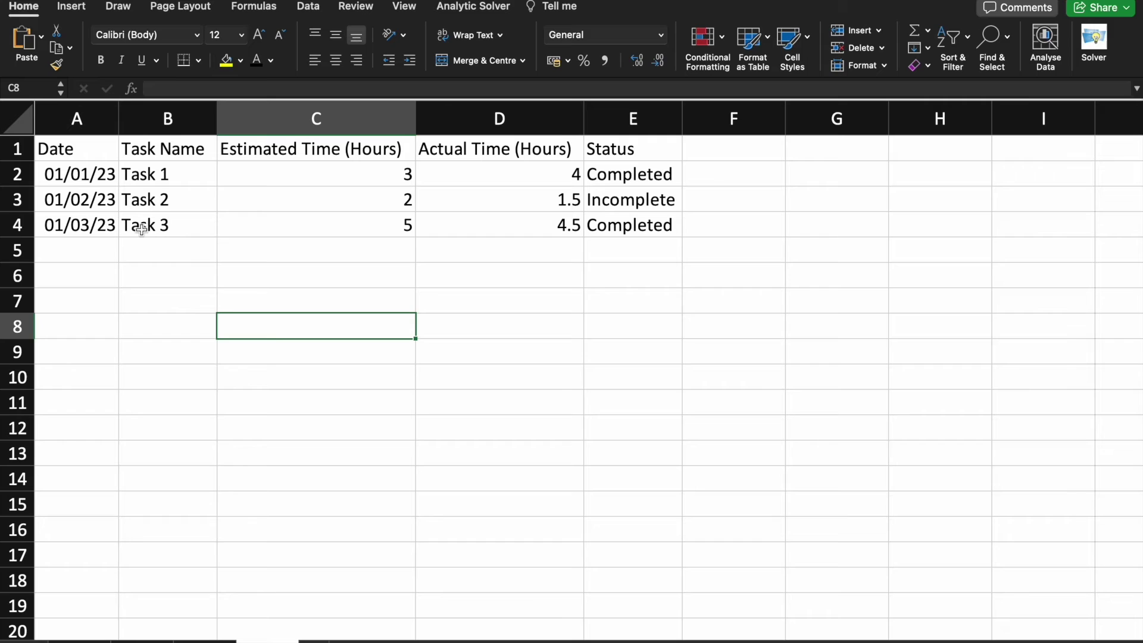
Check Task 1's hours and status and Task 2's status, then return to the generator prompt.
left_click(177, 173)
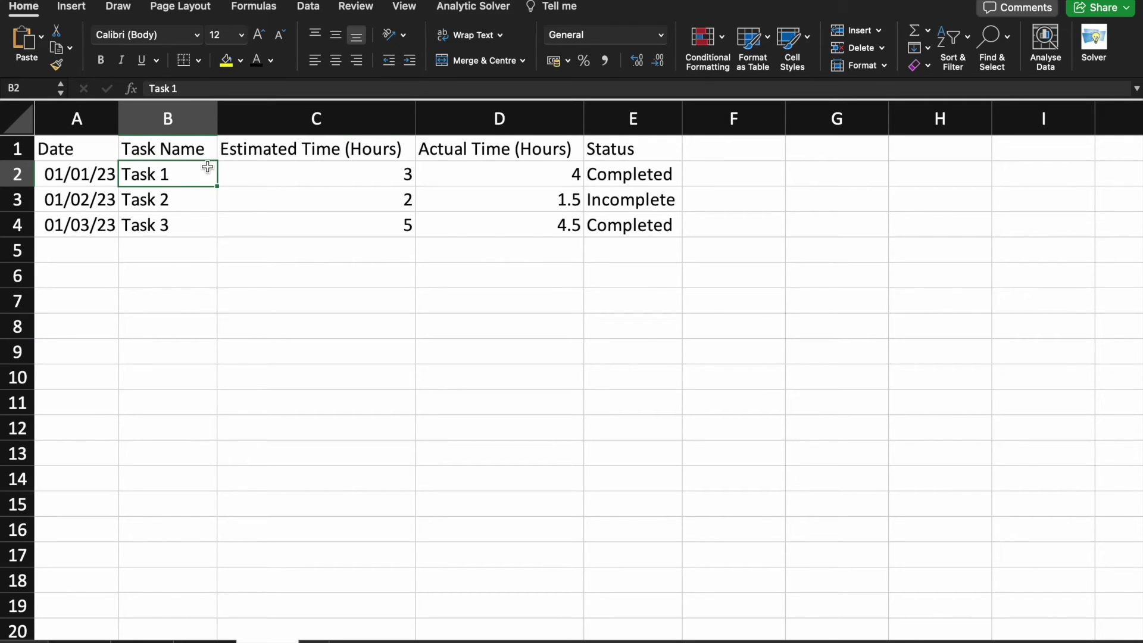
left_click(257, 181)
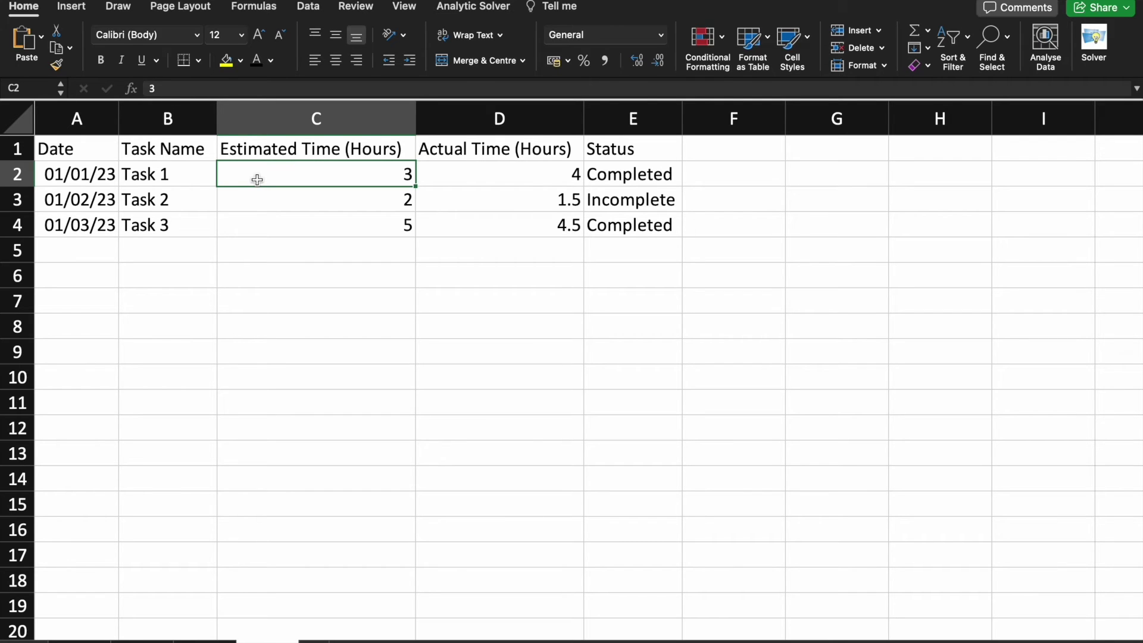
left_click(470, 181)
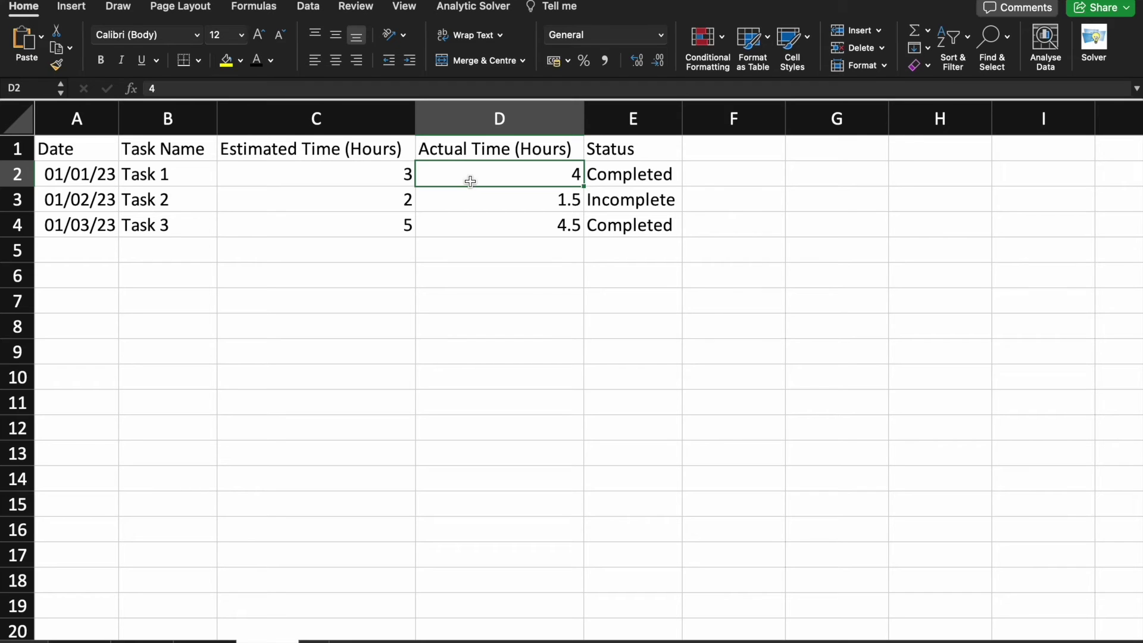
left_click(625, 177)
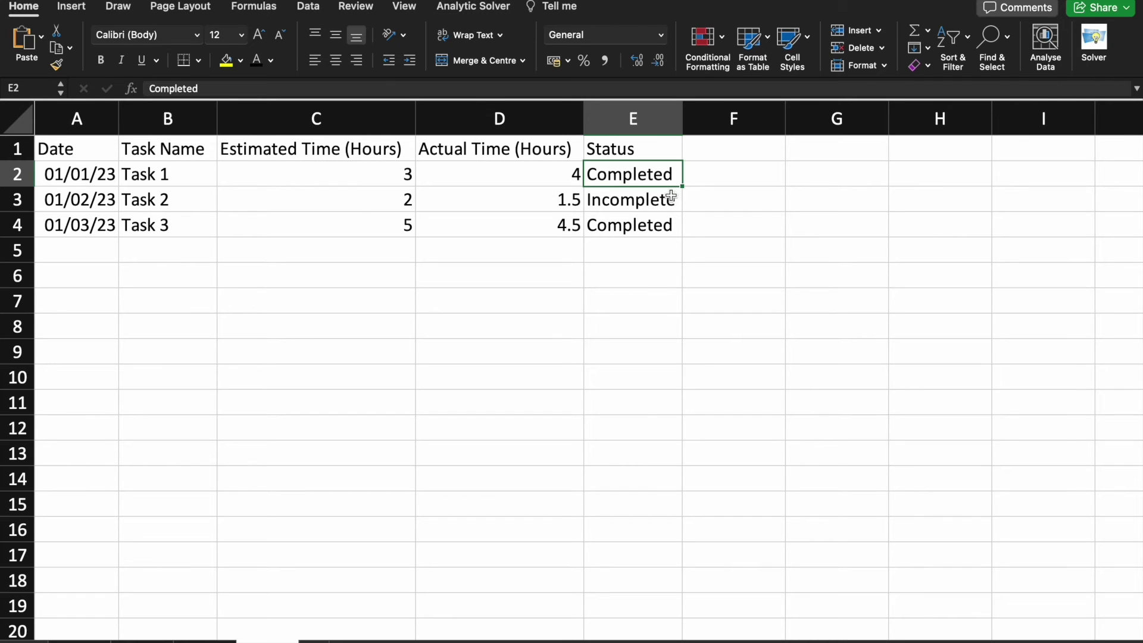
left_click(611, 202)
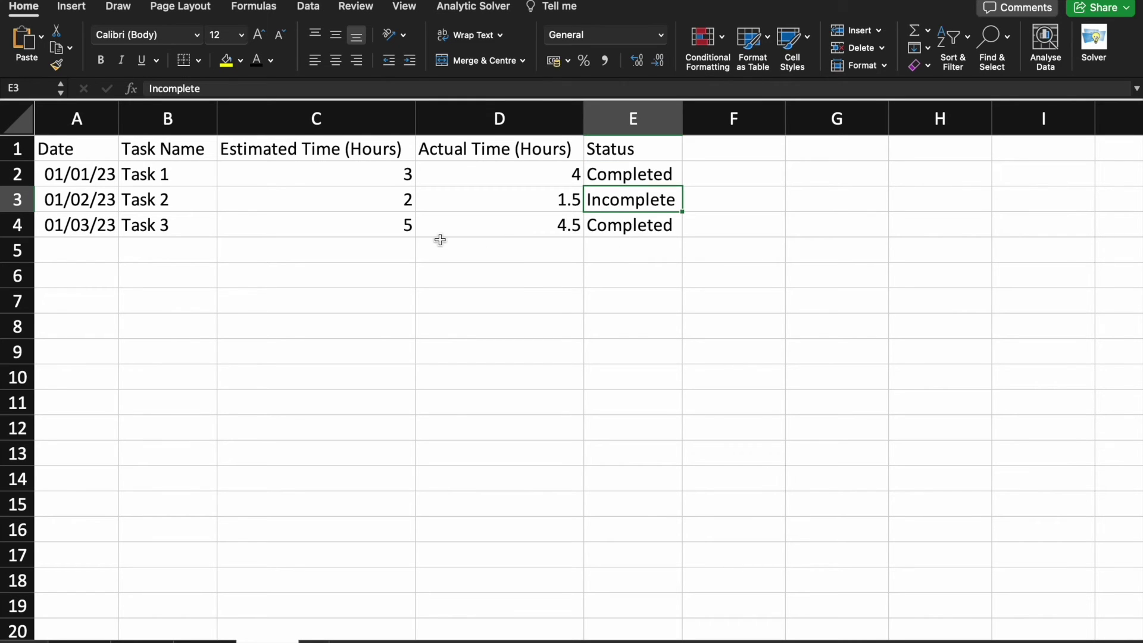
key("Left")
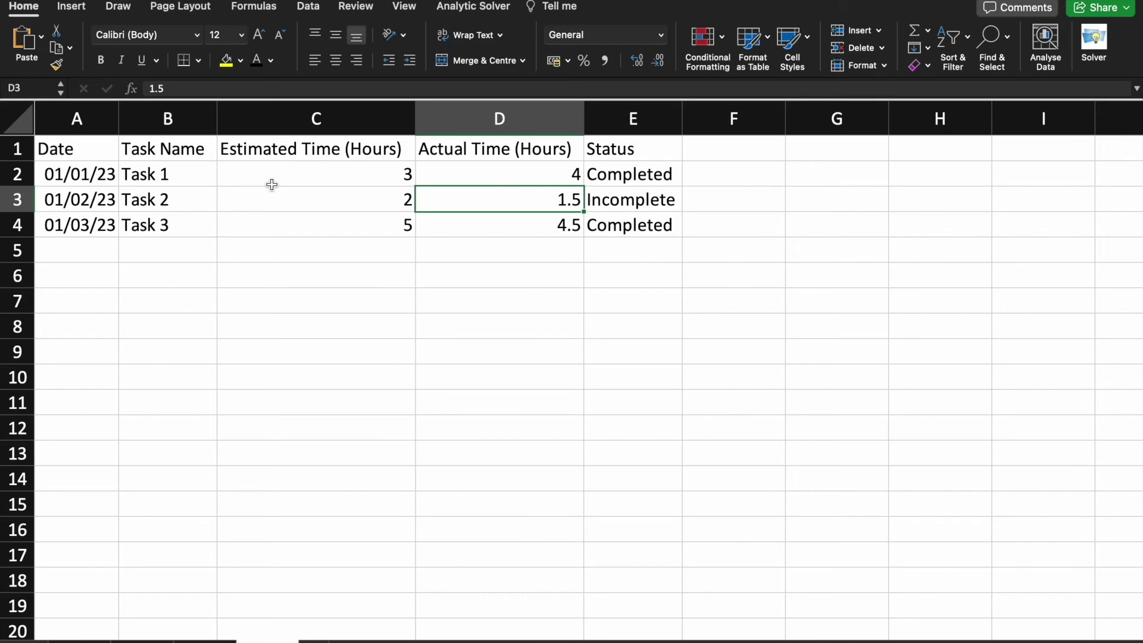
key("ctrl+Right")
left_click(406, 186)
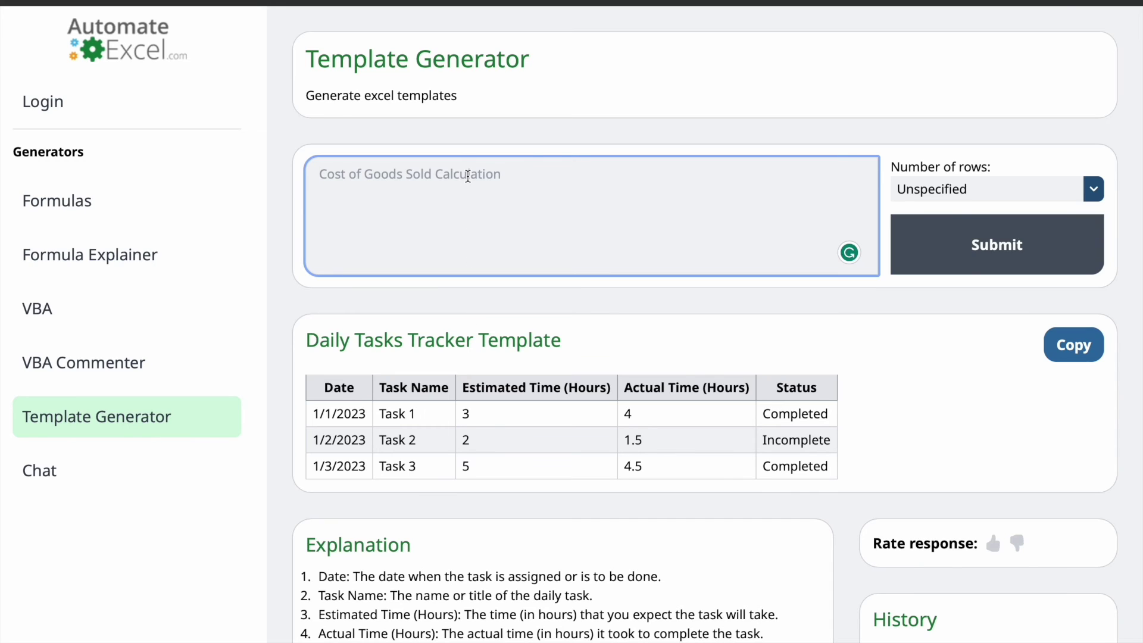
Submit 'Two Wheeler Loan Interest Calculator' as the prompt and copy the resulting loan table.
type("Two W")
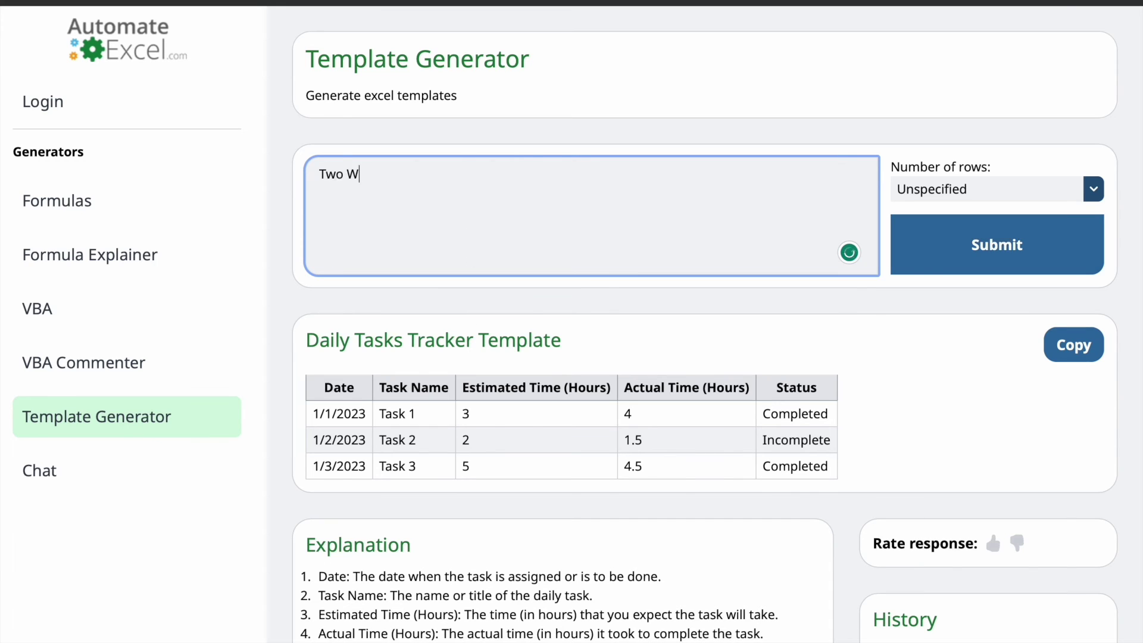
type("heeler Loan Interest Calculator")
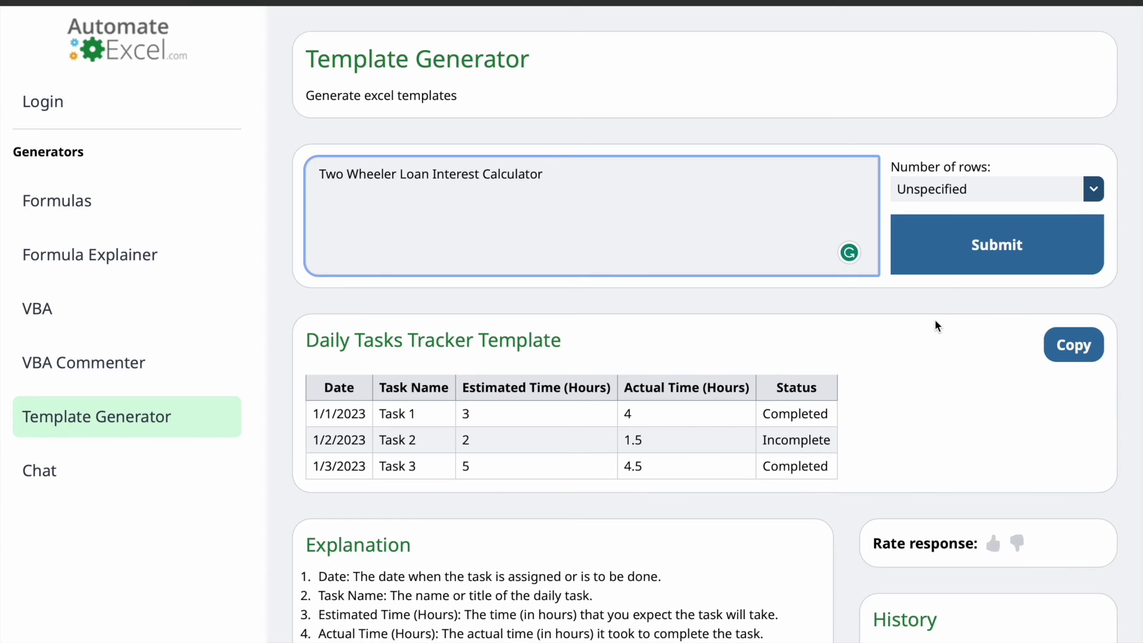
left_click(948, 260)
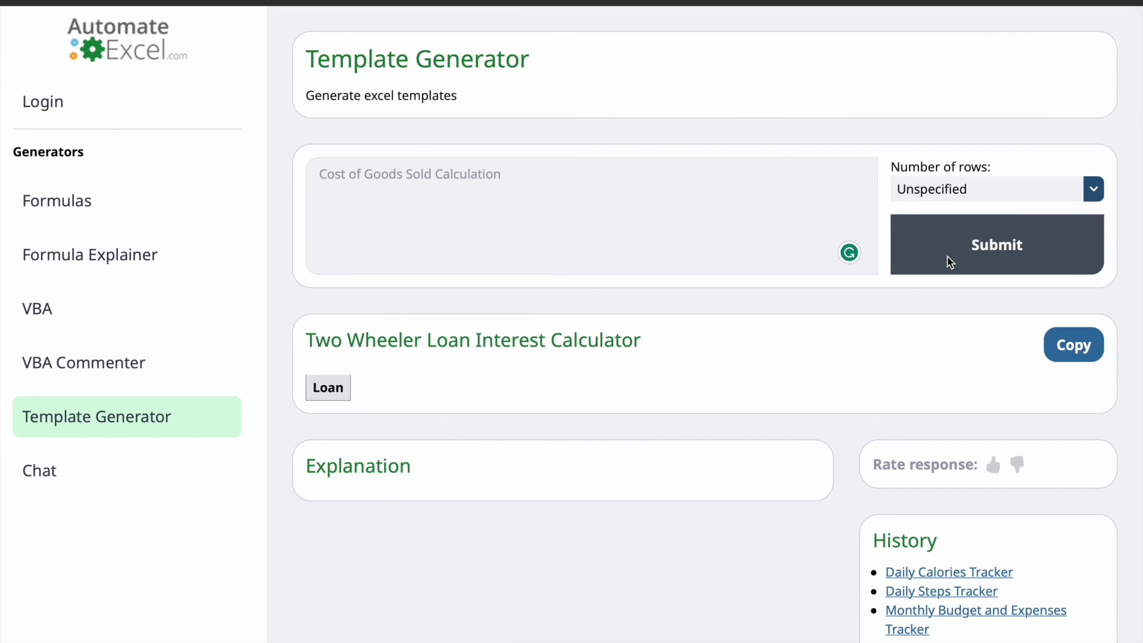
scroll(433, 335, "down", 3)
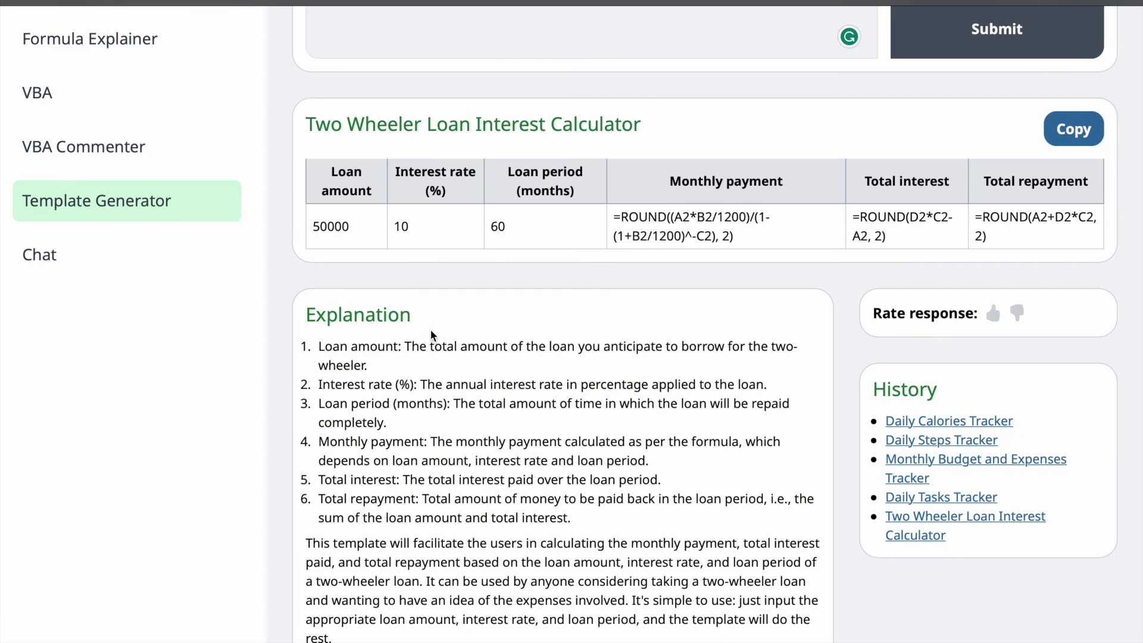
left_click_drag(305, 124, 656, 213)
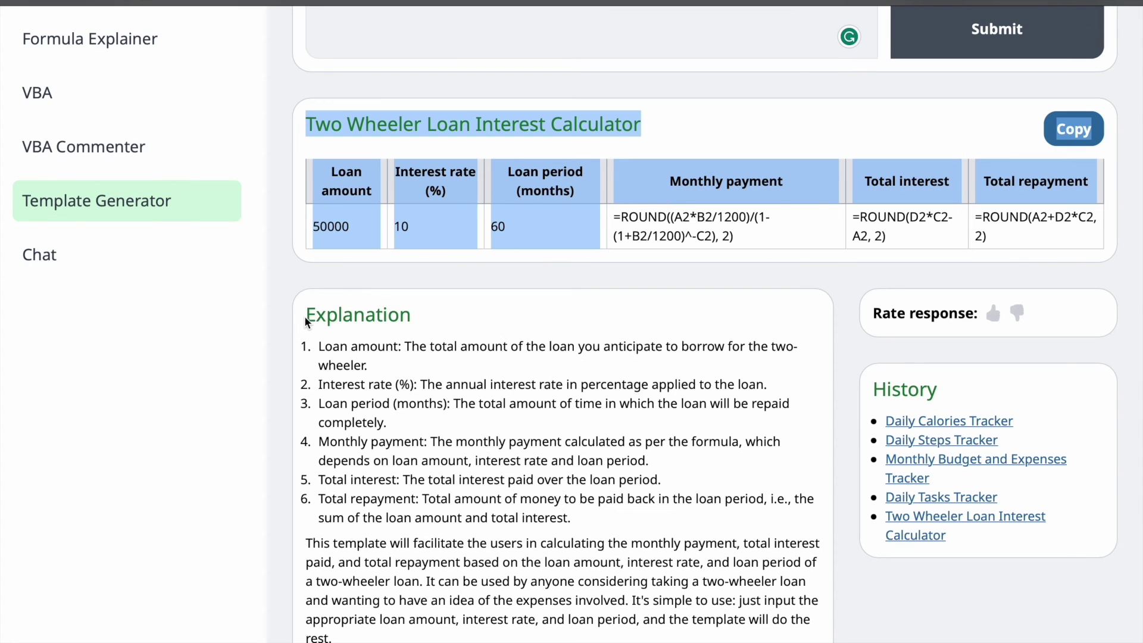
left_click(883, 118)
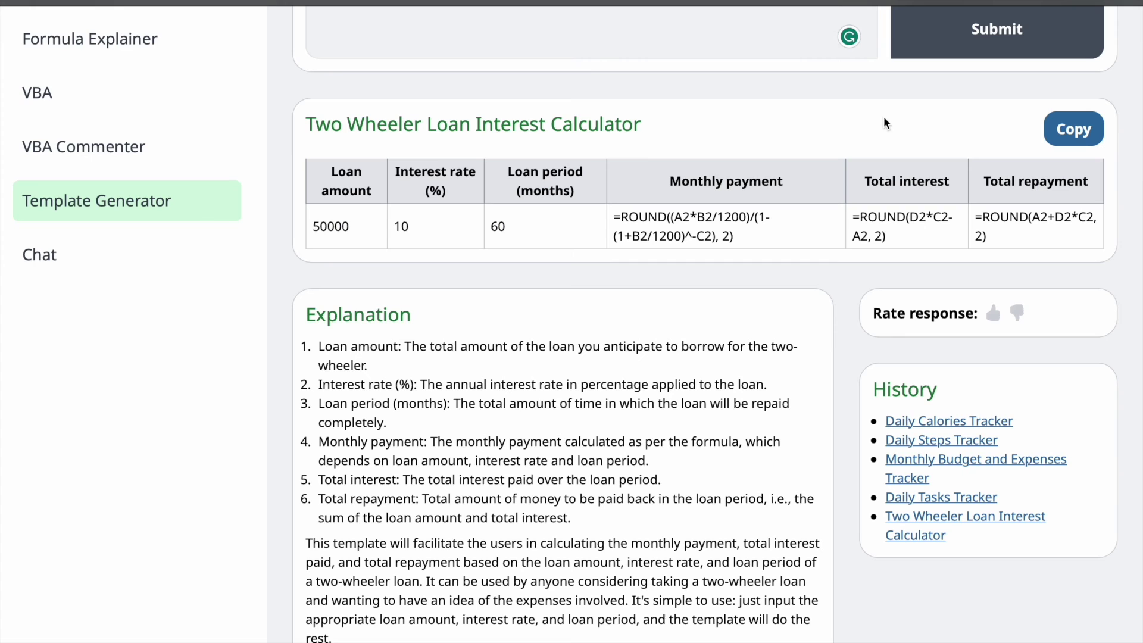
left_click(1084, 134)
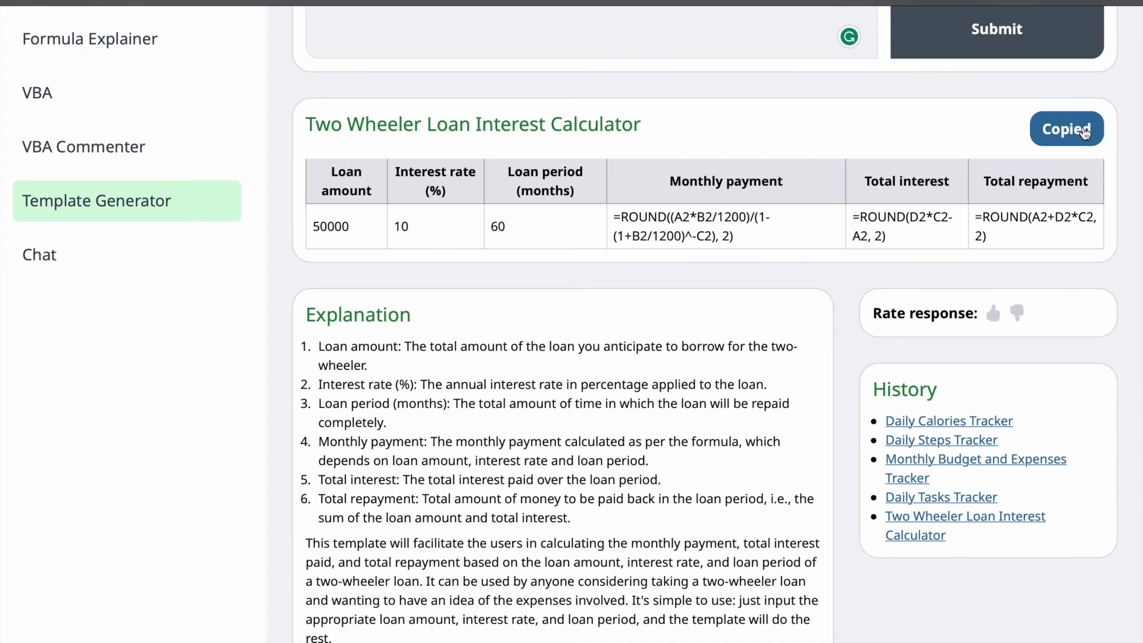
Paste the loan calculator table into the next empty sheet and auto-fit all columns.
key("ctrl+Left")
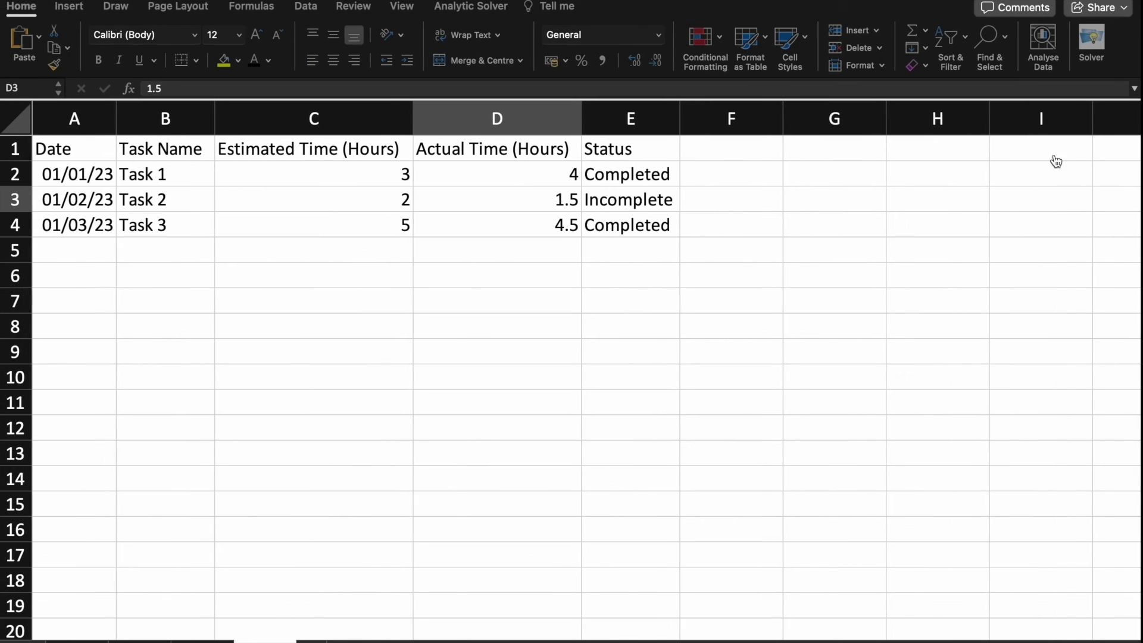
left_click(331, 640)
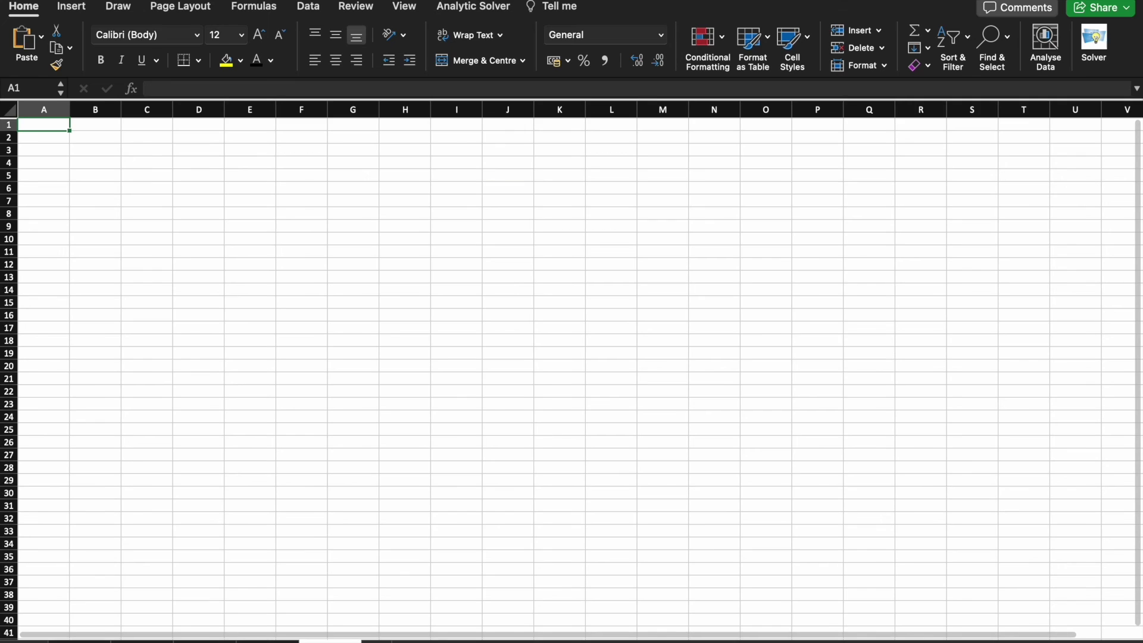
key("super+v")
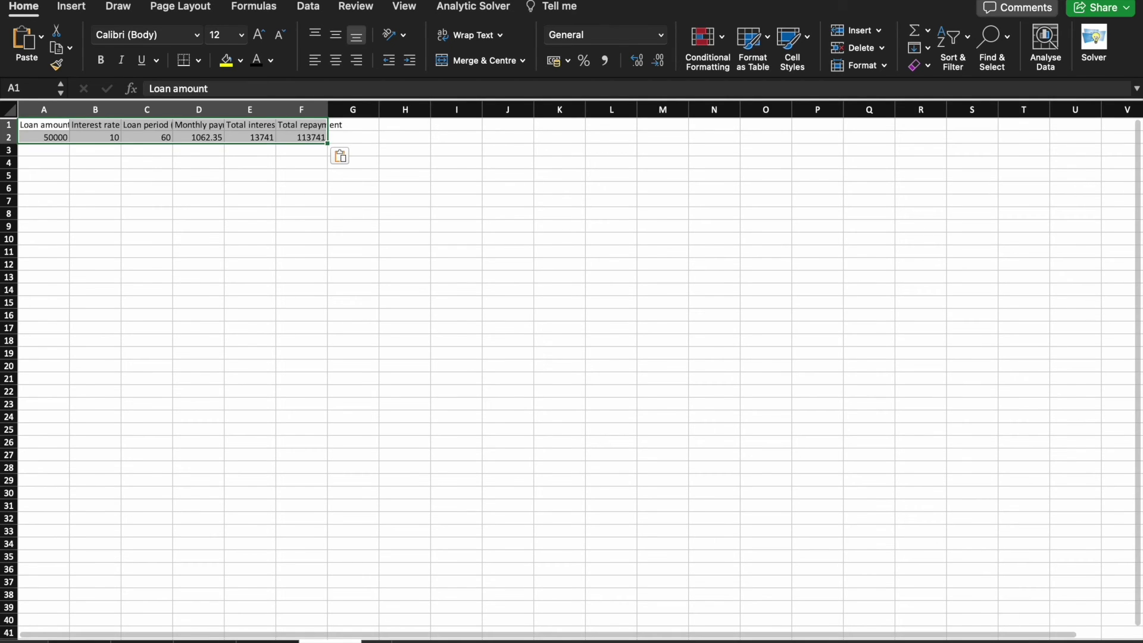
scroll(489, 538, "up", 10)
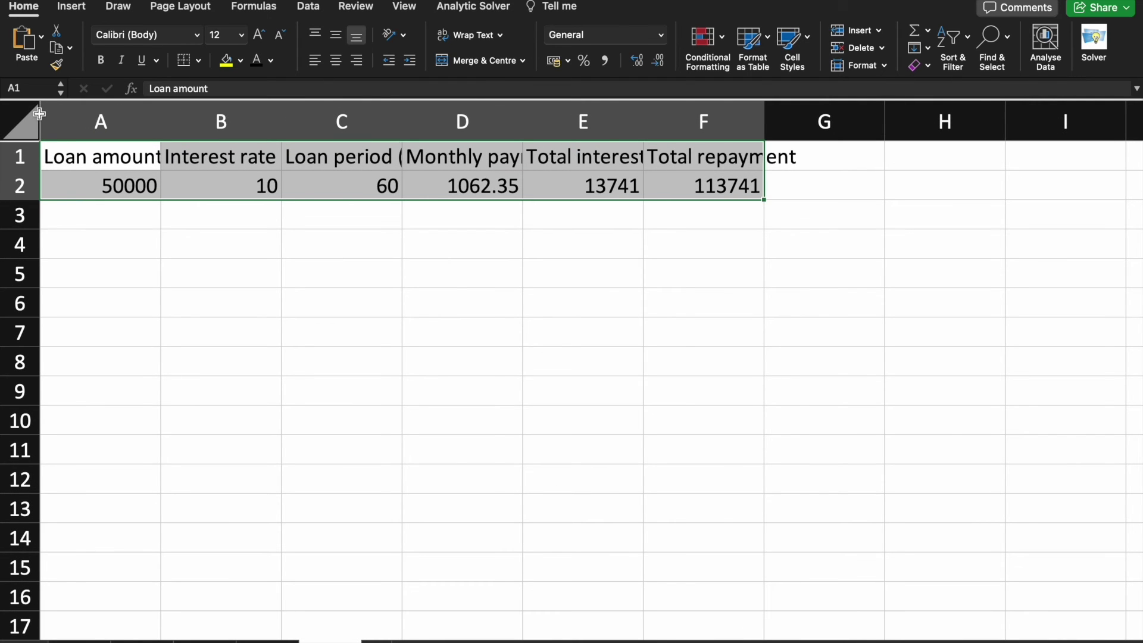
left_click(7, 112)
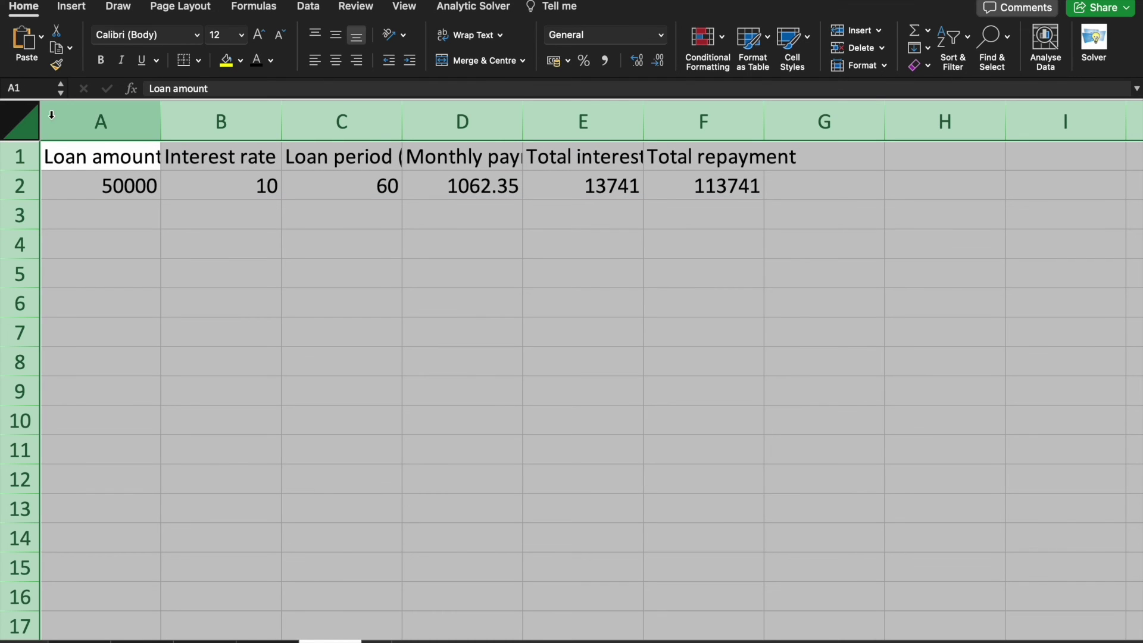
double_click(161, 123)
left_click(320, 352)
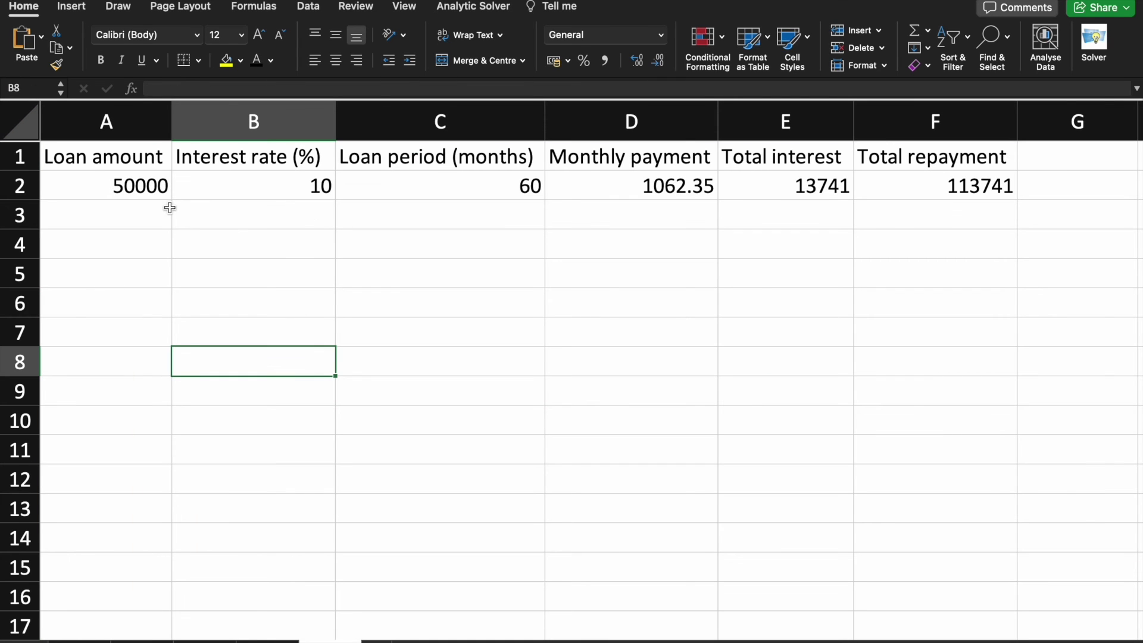
Review the 50000 loan amount, interest rate, 60-month period and the payment, interest and repayment formulas.
left_click(87, 182)
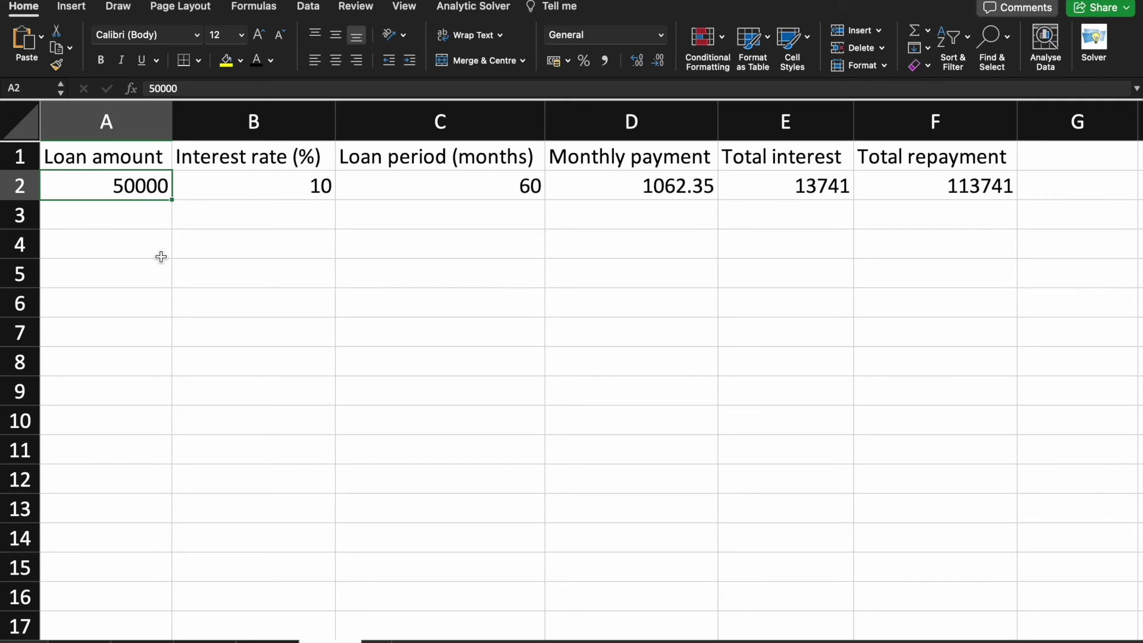
left_click(244, 189)
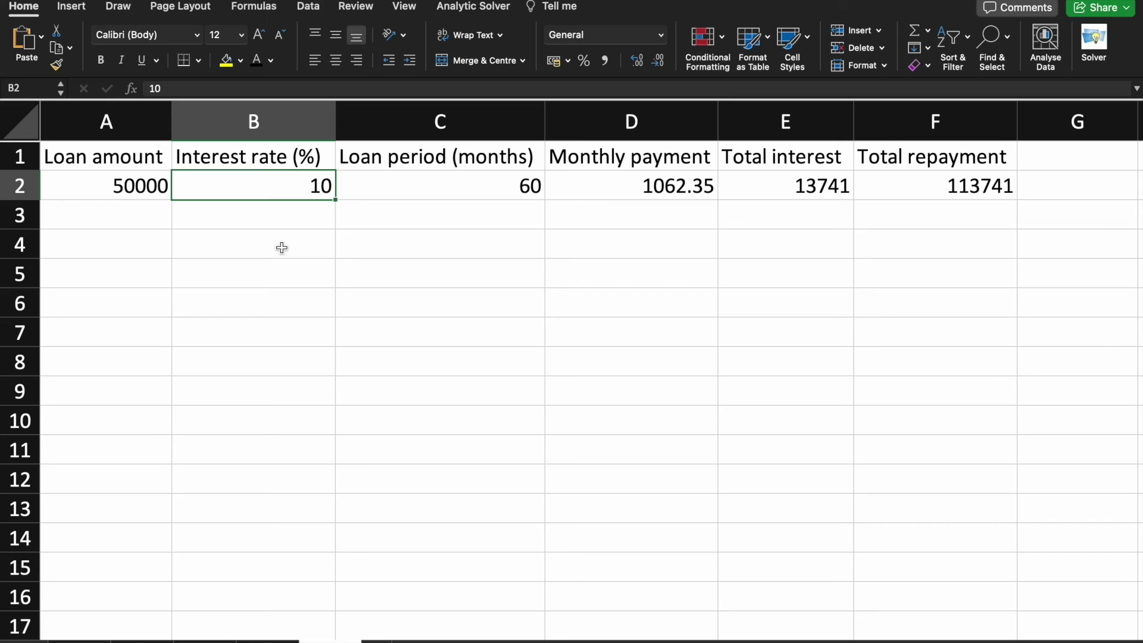
left_click(405, 187)
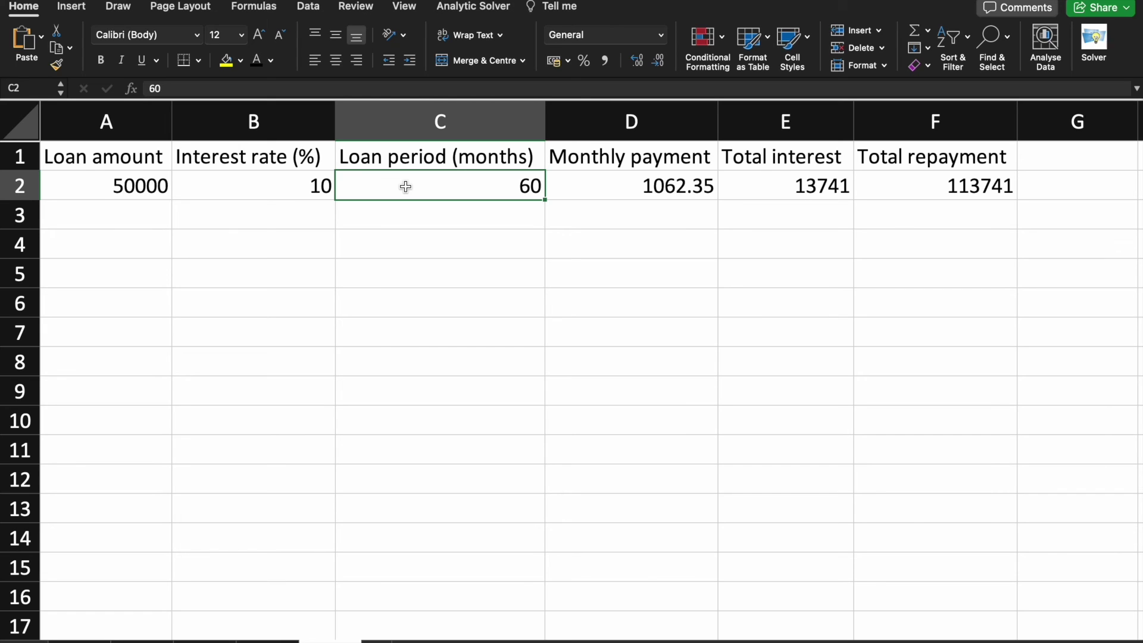
left_click(586, 188)
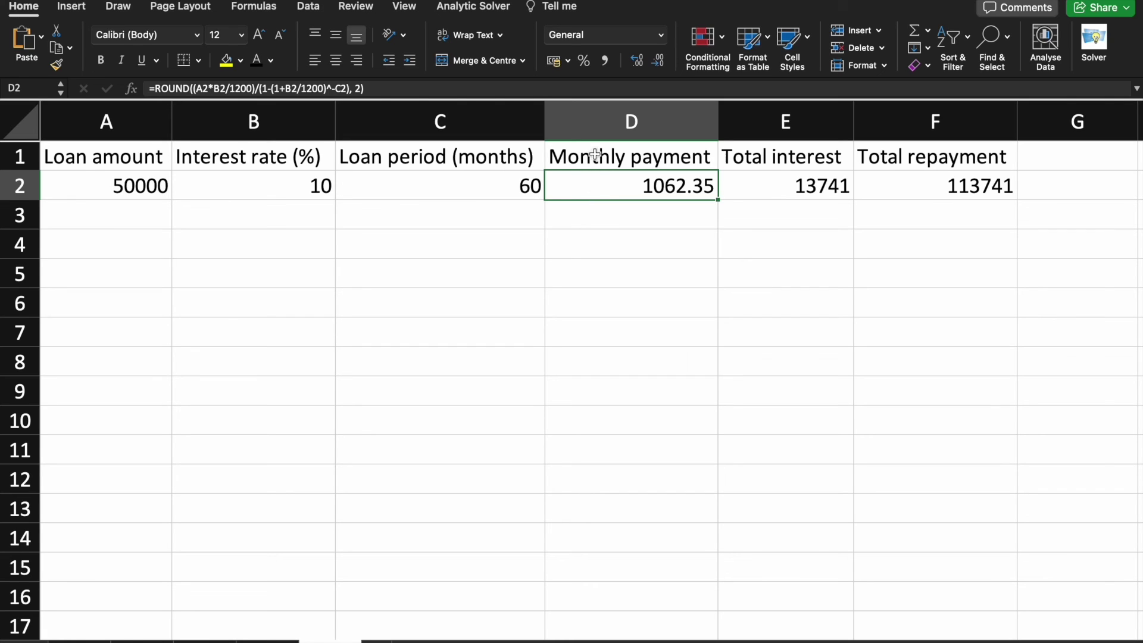
left_click(771, 189)
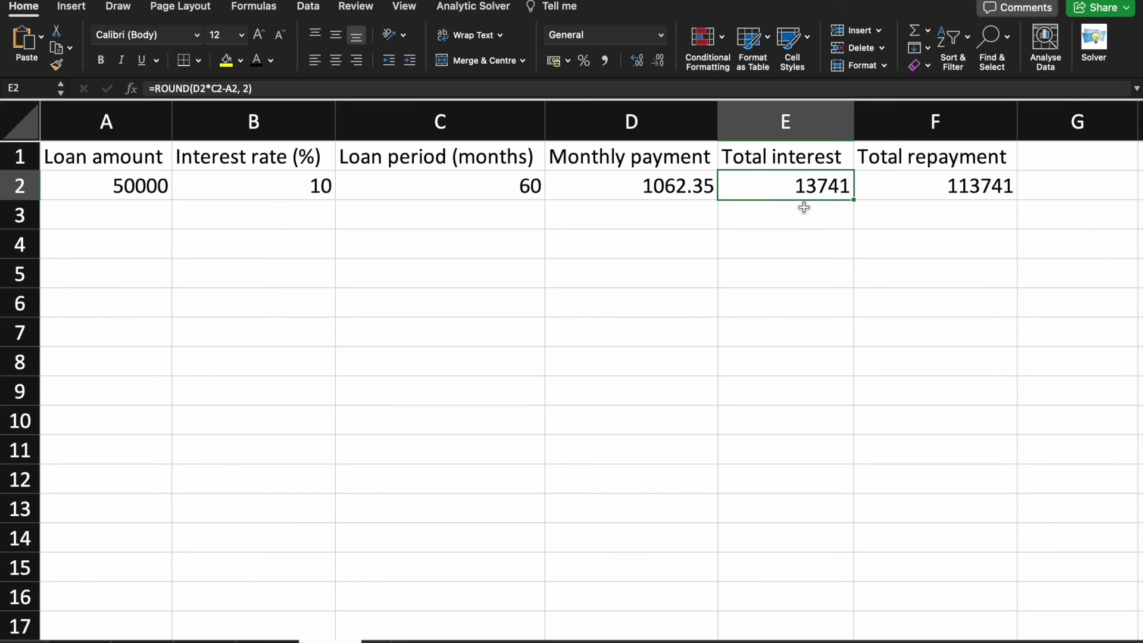
left_click(914, 184)
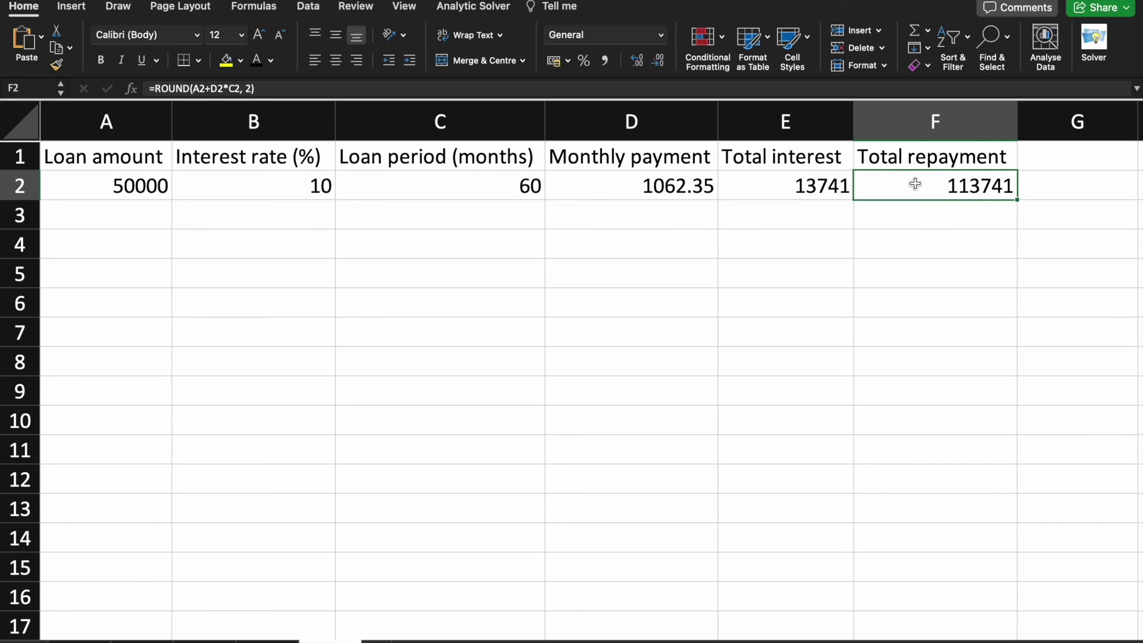